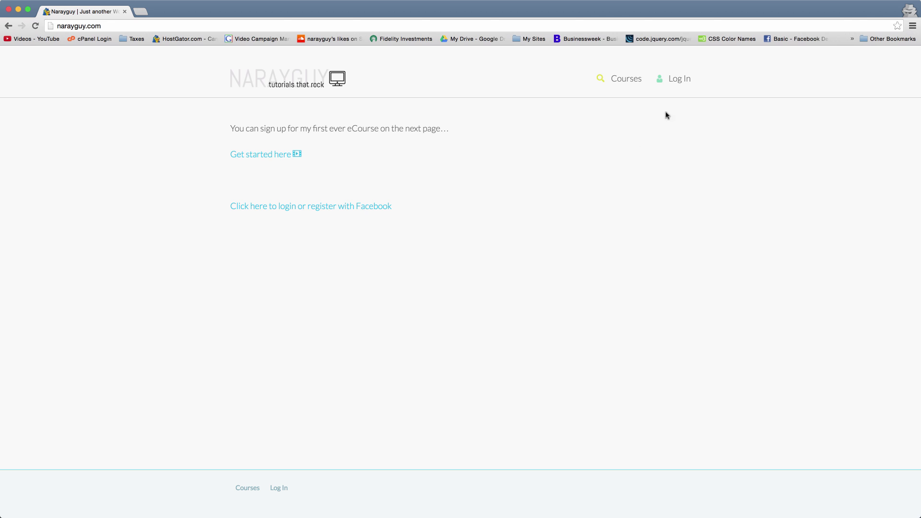
- Return to the home page, then open the 'Create an eCommerce Website in WordPress – 2016' course and scroll through it
left_click(683, 80)
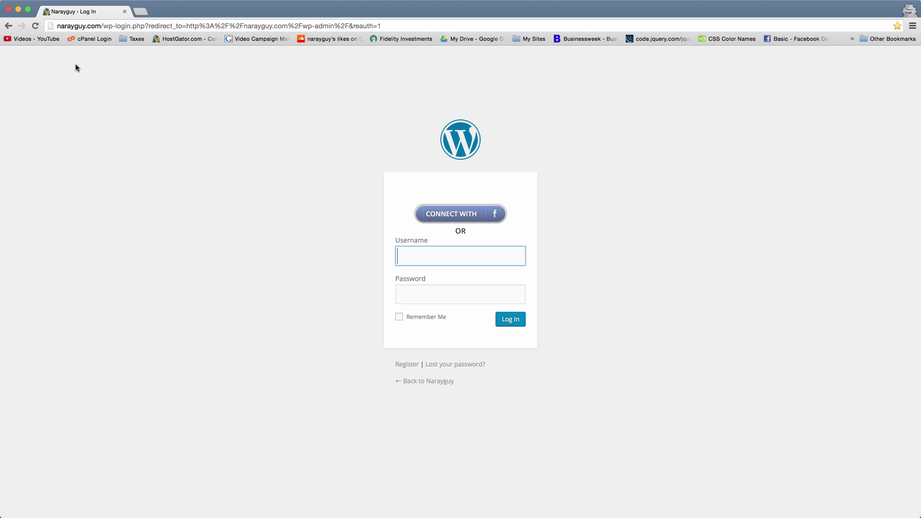
left_click(9, 26)
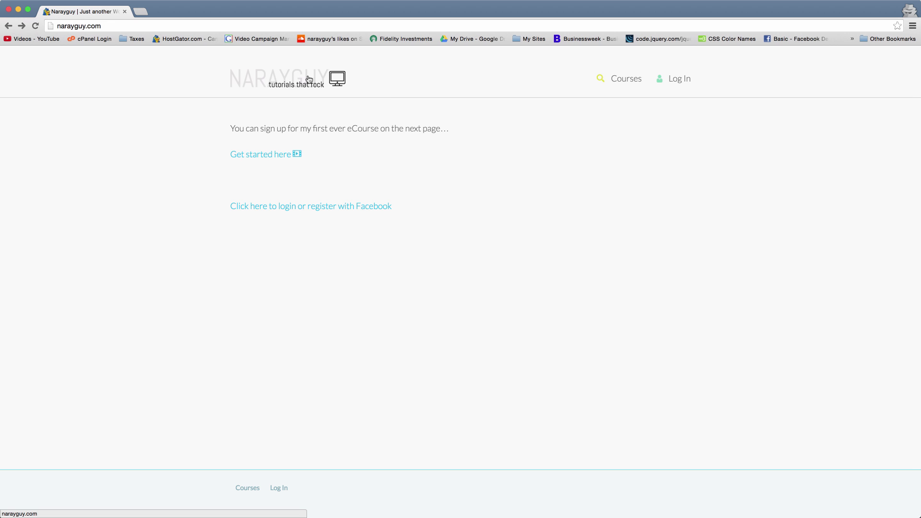
left_click(626, 79)
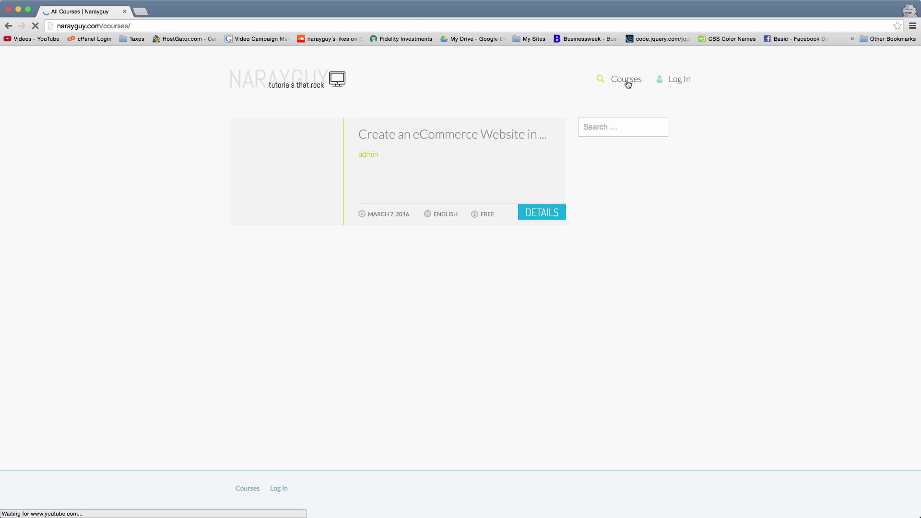
left_click(498, 136)
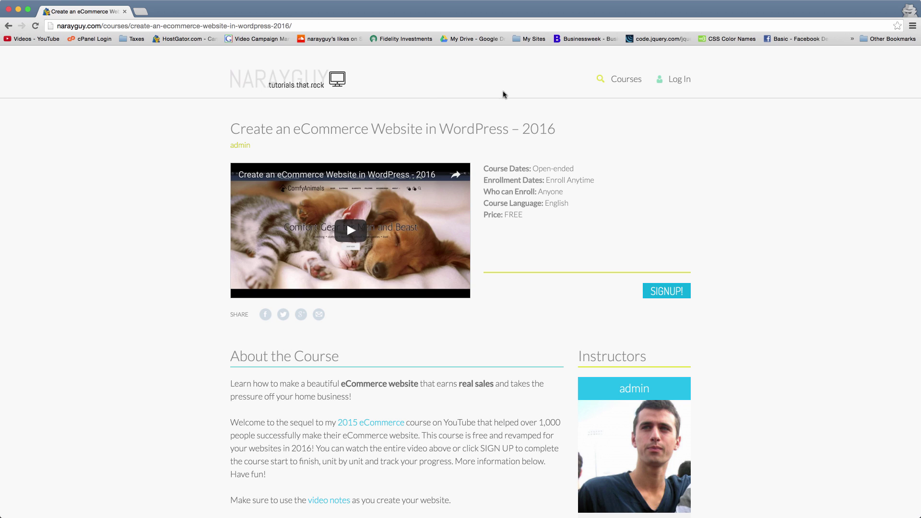
scroll(213, 149, "down", 7)
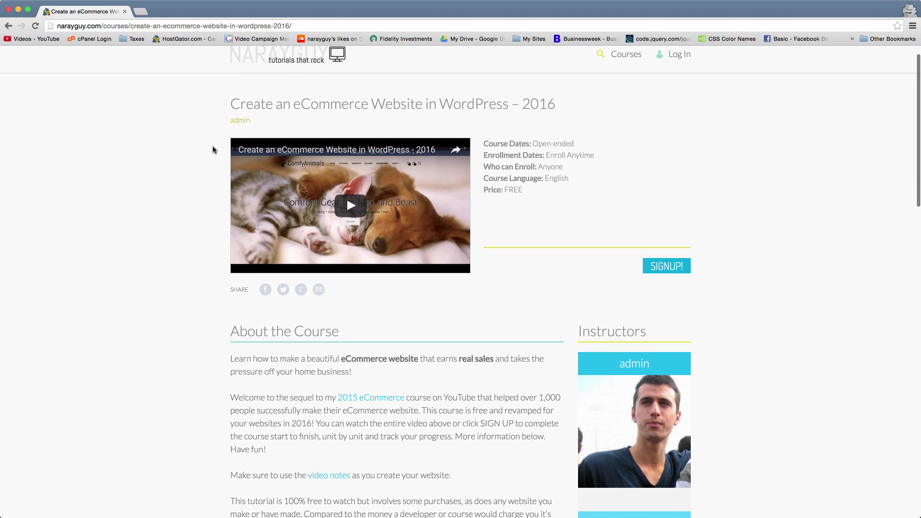
scroll(213, 149, "down", 13)
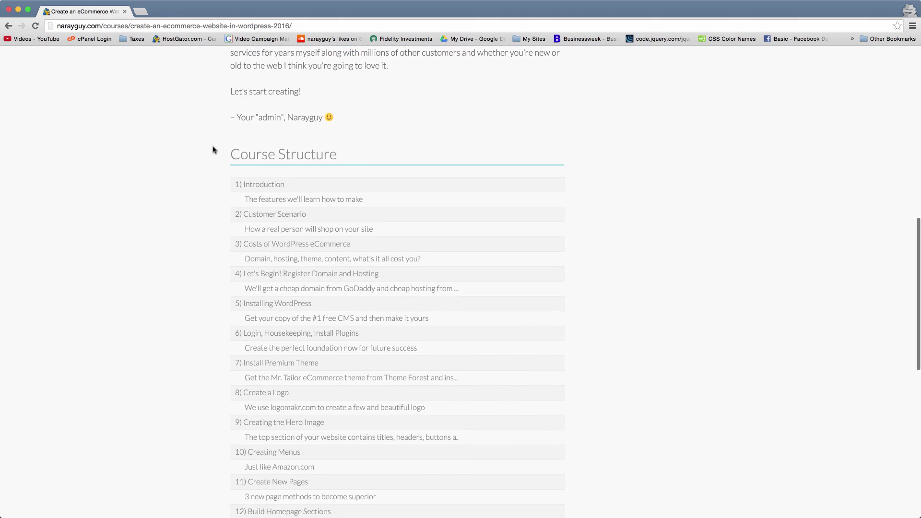
scroll(213, 149, "up", 16)
scroll(213, 150, "up", 5)
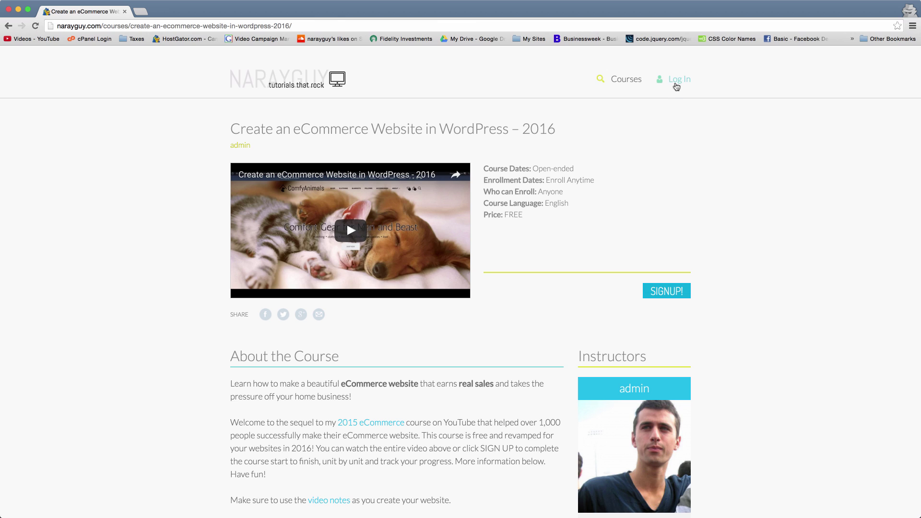
- Log in with Facebook, then reopen the eCommerce course page from the site's front page
left_click(677, 84)
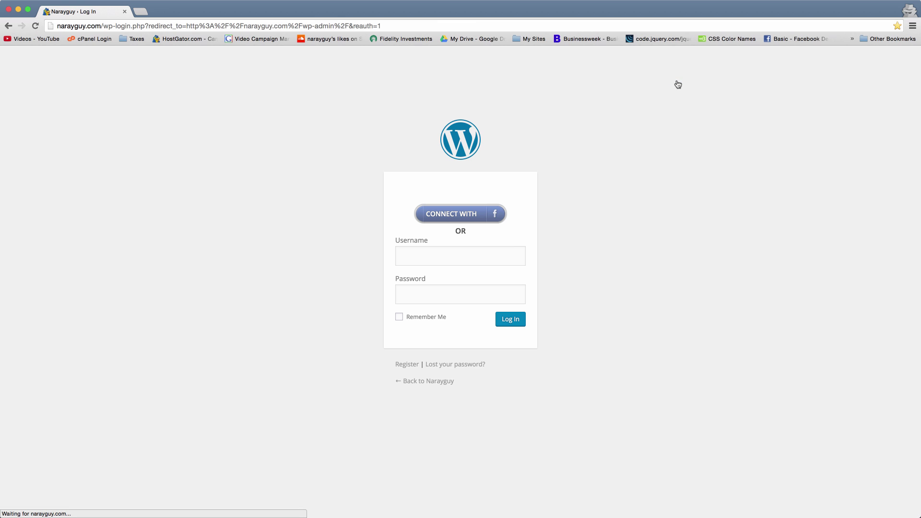
left_click(453, 217)
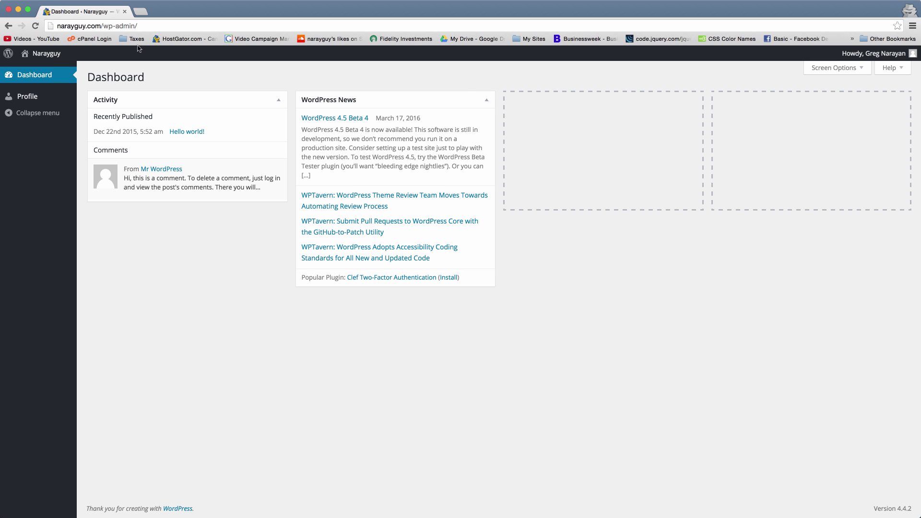
left_click(49, 54)
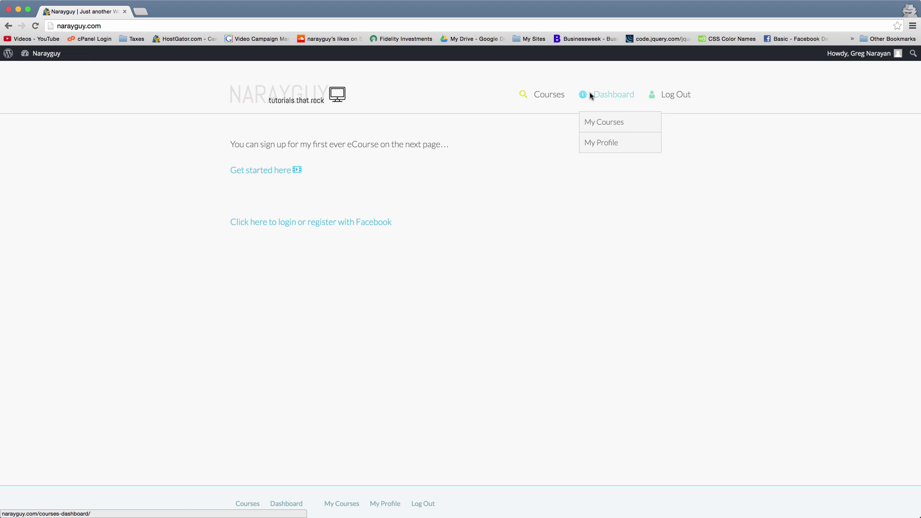
left_click(266, 172)
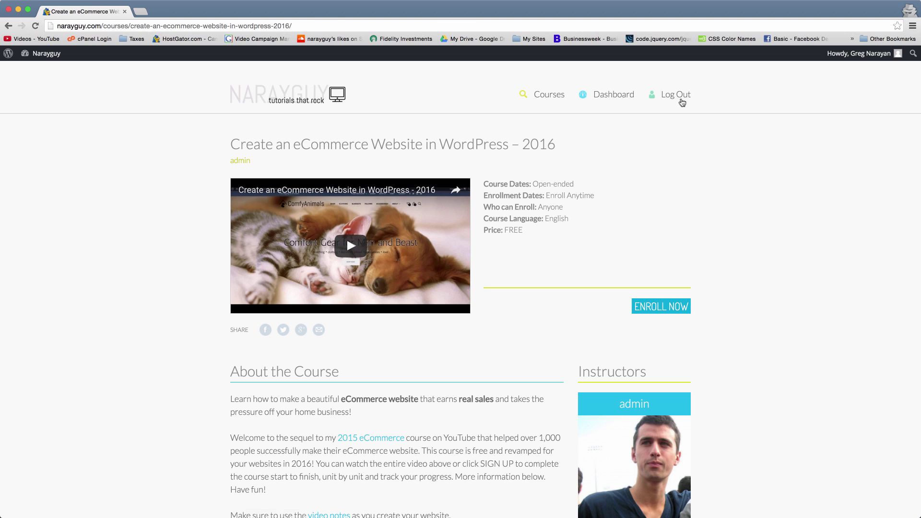
- Log out, reload narayguy.com, and open the eCommerce course's SIGNUP! form
left_click(675, 95)
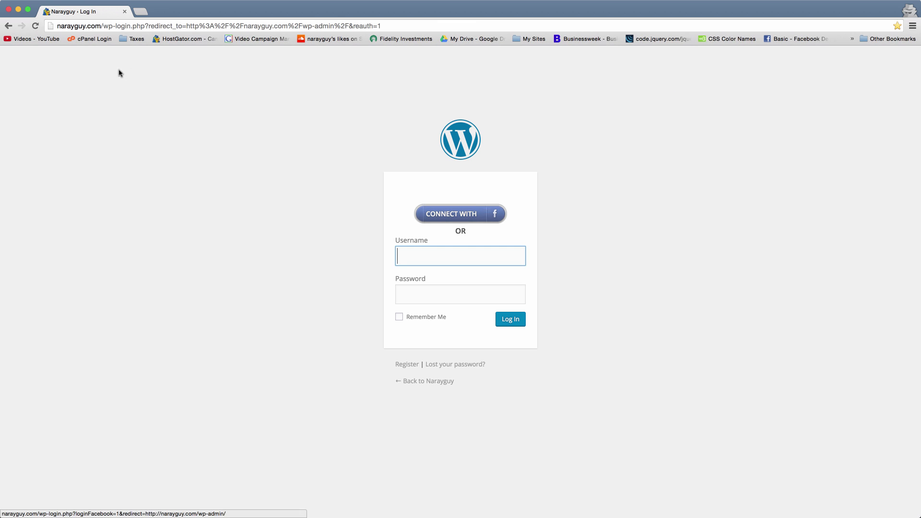
left_click_drag(101, 27, 437, 32)
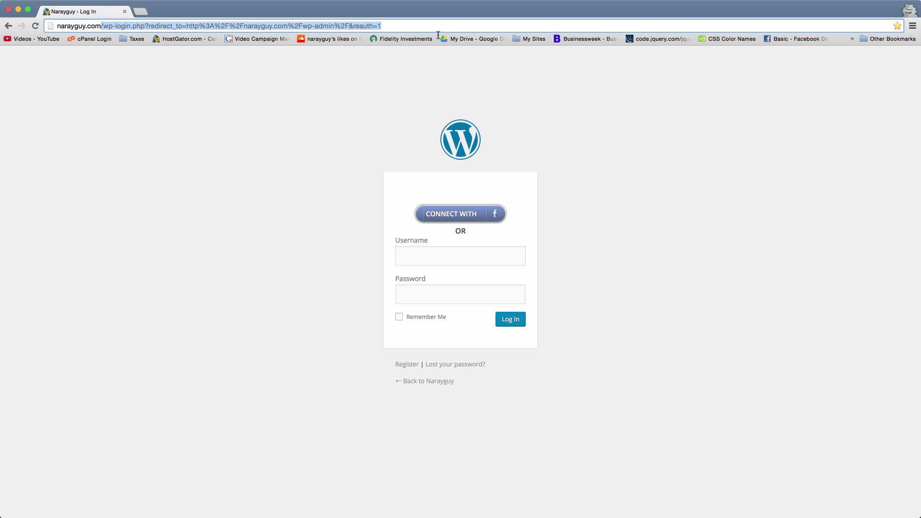
key("BackSpace")
key("Return")
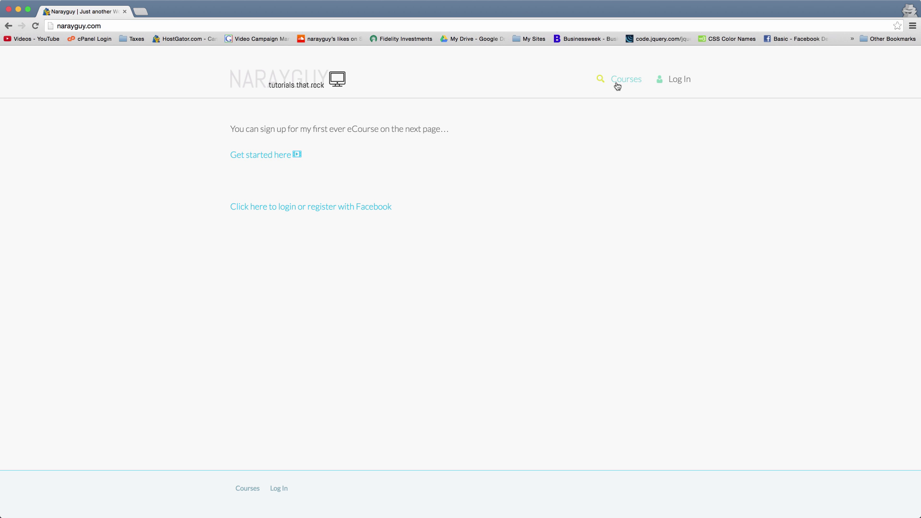
left_click(257, 160)
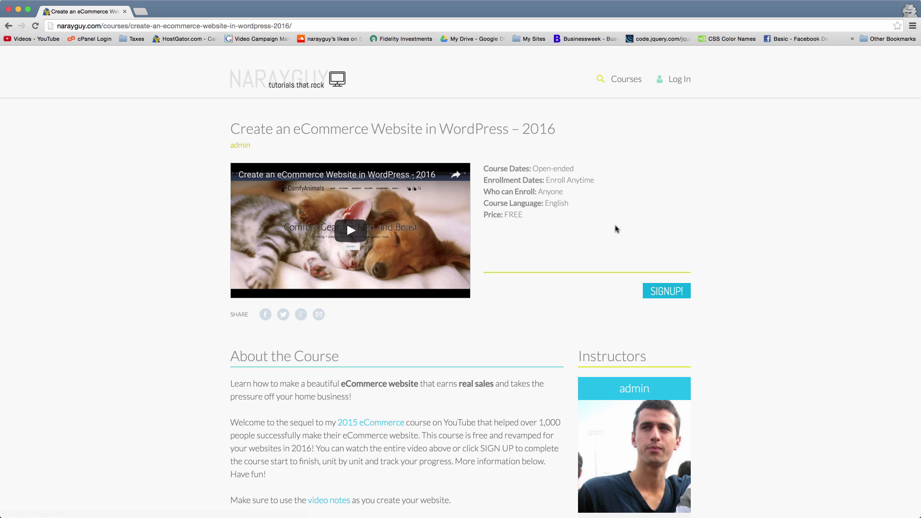
left_click(667, 291)
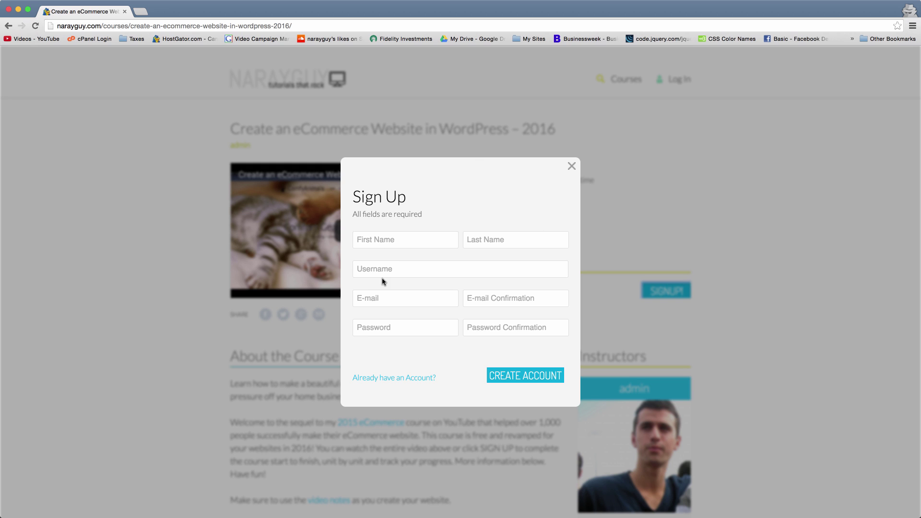
- Go through the Sign Up form's username, e-mail and password fields and their confirmations
left_click(408, 271)
left_click(430, 296)
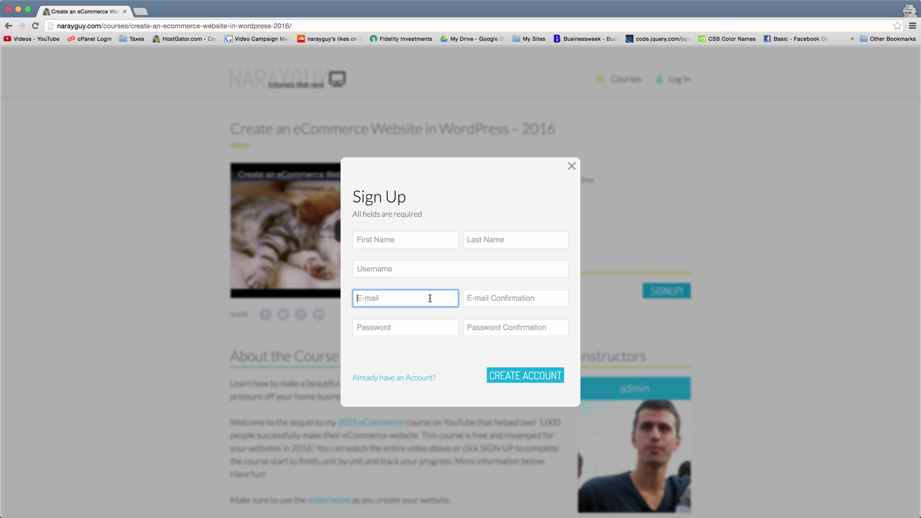
left_click(433, 323)
left_click(483, 330)
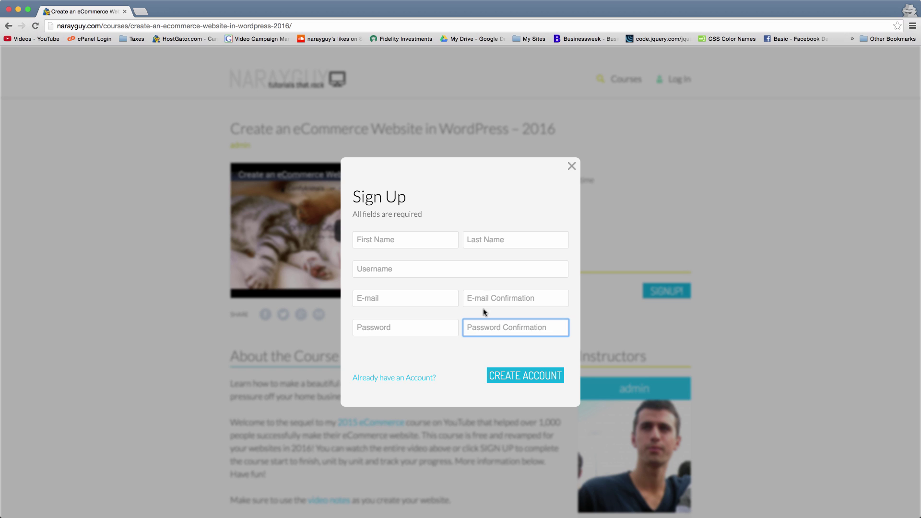
left_click(485, 295)
left_click(435, 296)
left_click(440, 272)
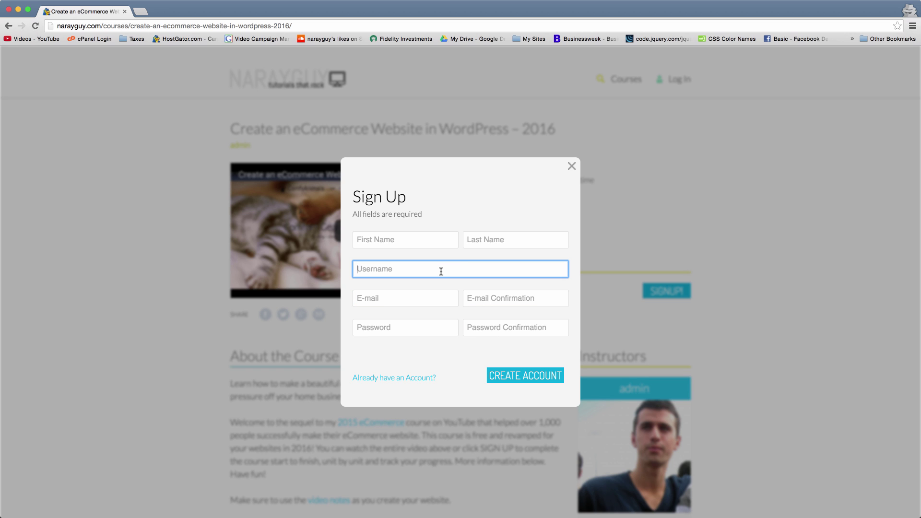
- Go through the first and last name fields, then close the Sign Up popup
left_click(429, 233)
left_click(488, 240)
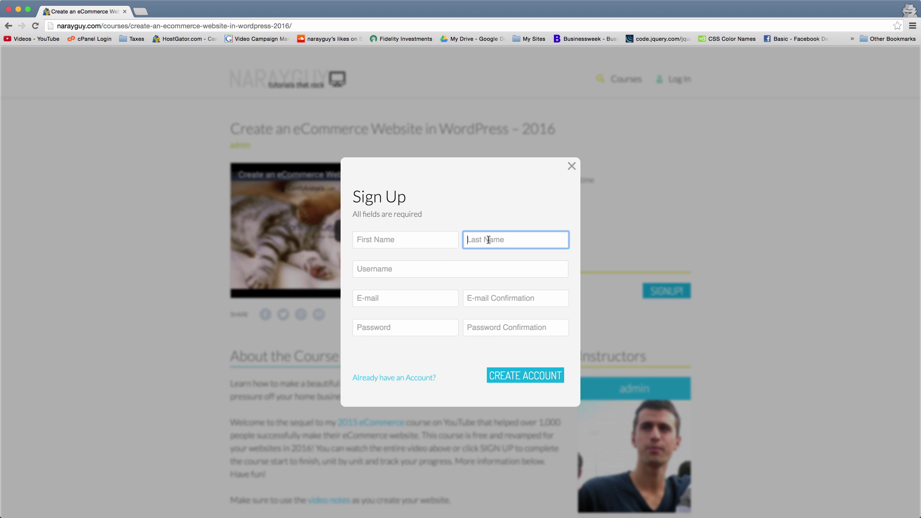
left_click(426, 239)
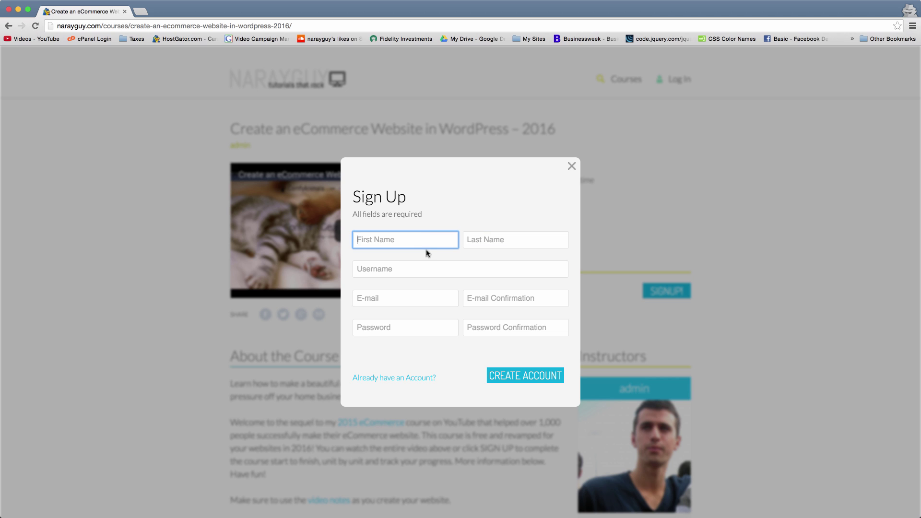
left_click(427, 269)
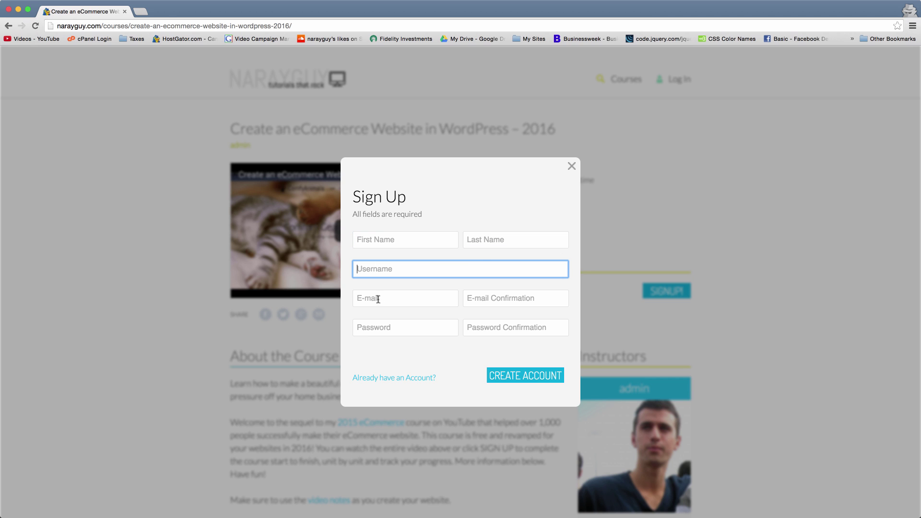
left_click(408, 295)
left_click(417, 324)
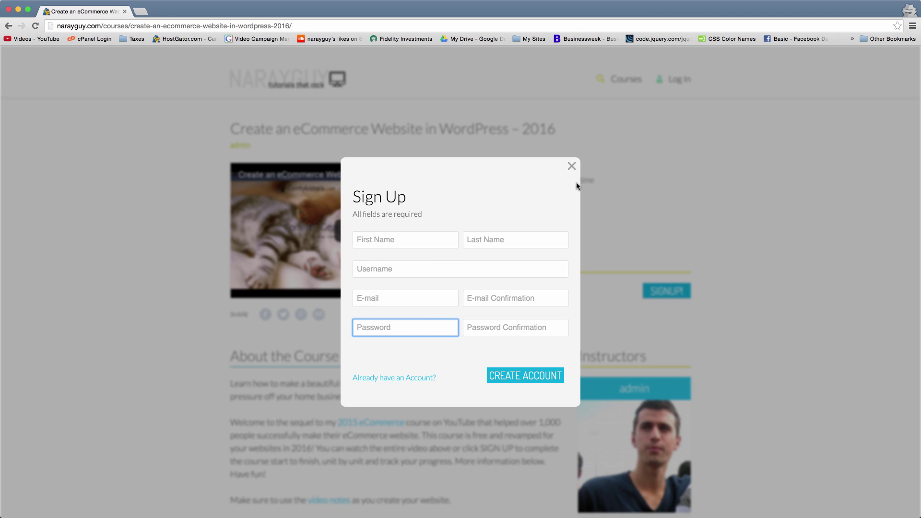
left_click(571, 166)
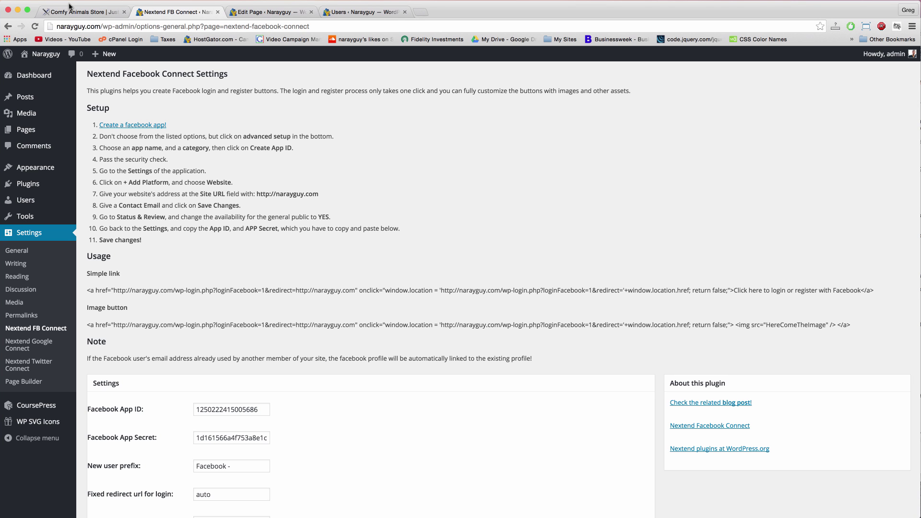
- Switch to the Comfy Animals Store tab and open Dashboard from its admin-bar site menu
left_click(70, 11)
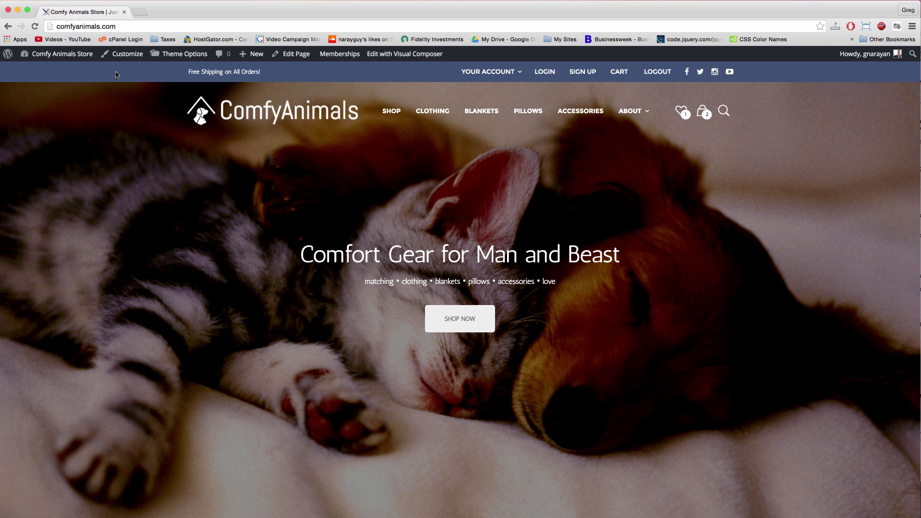
mouse_move(46, 57)
left_click(65, 56)
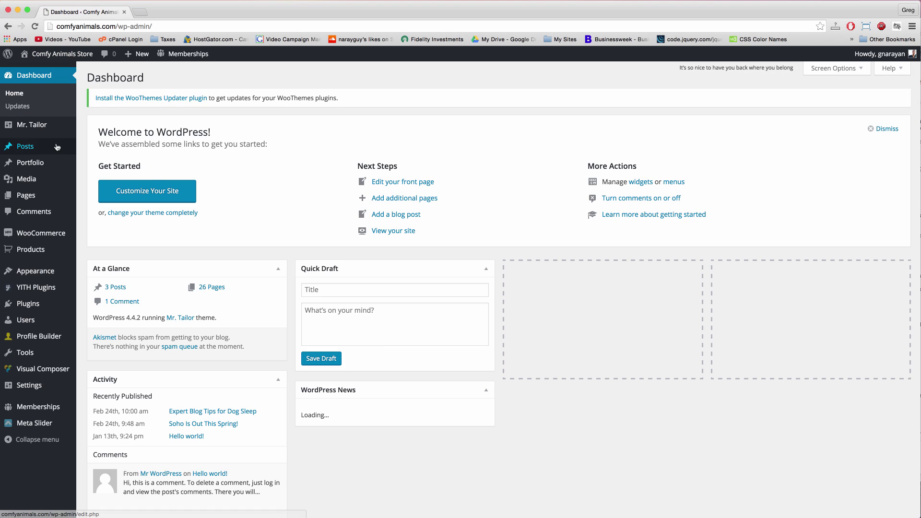
- Search Plugins > Add New for 'nextend facebook'
left_click(34, 310)
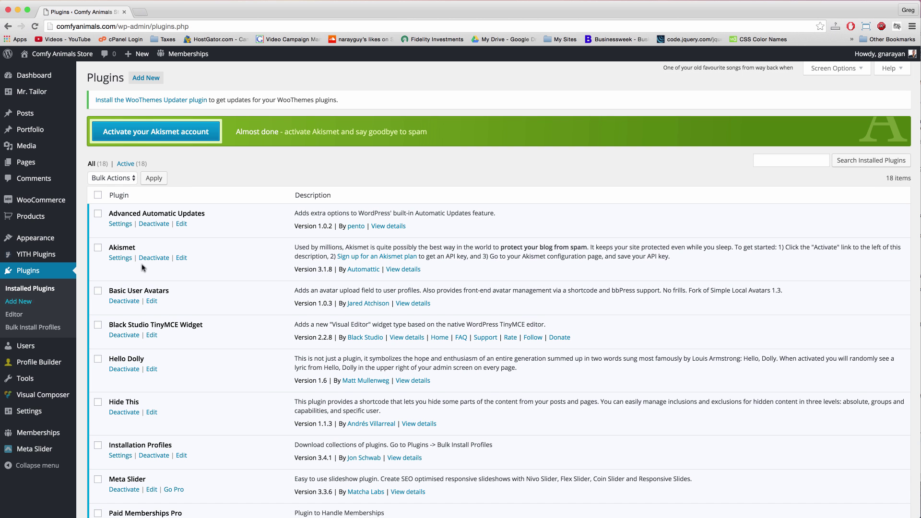
left_click(147, 77)
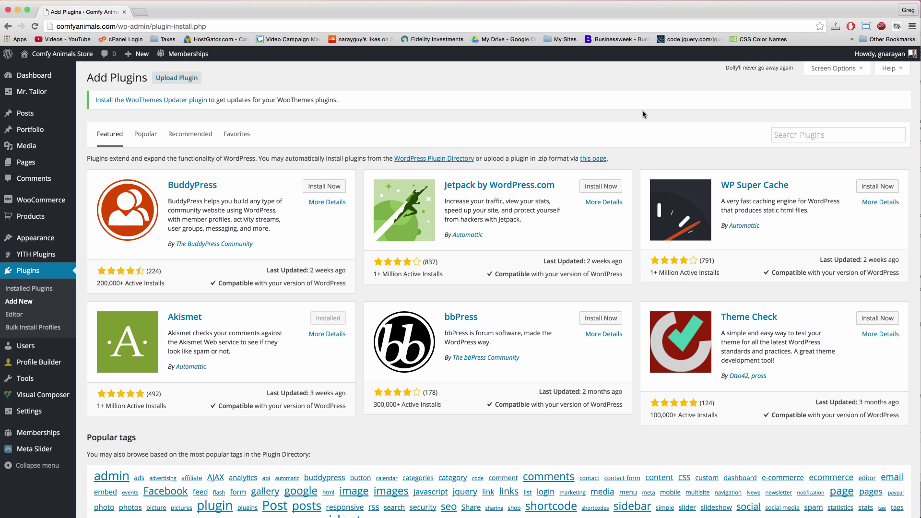
left_click(778, 133)
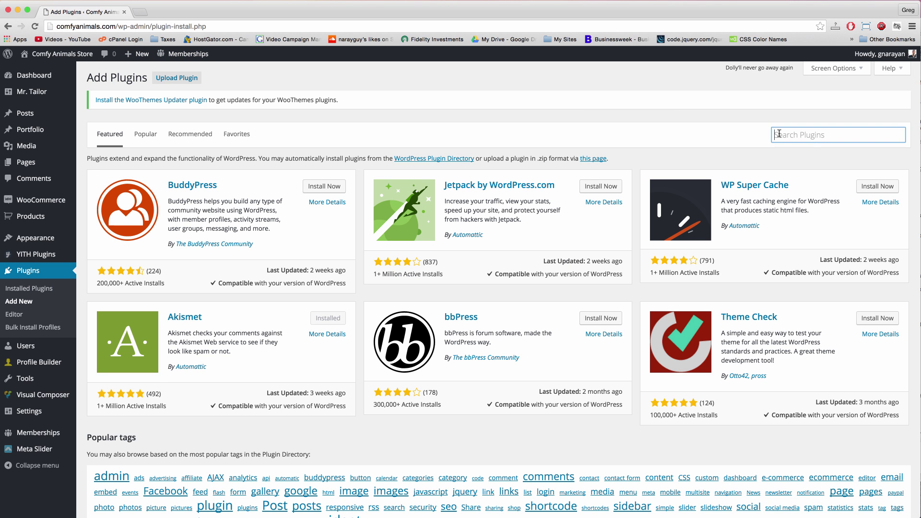
type("nextend facebook")
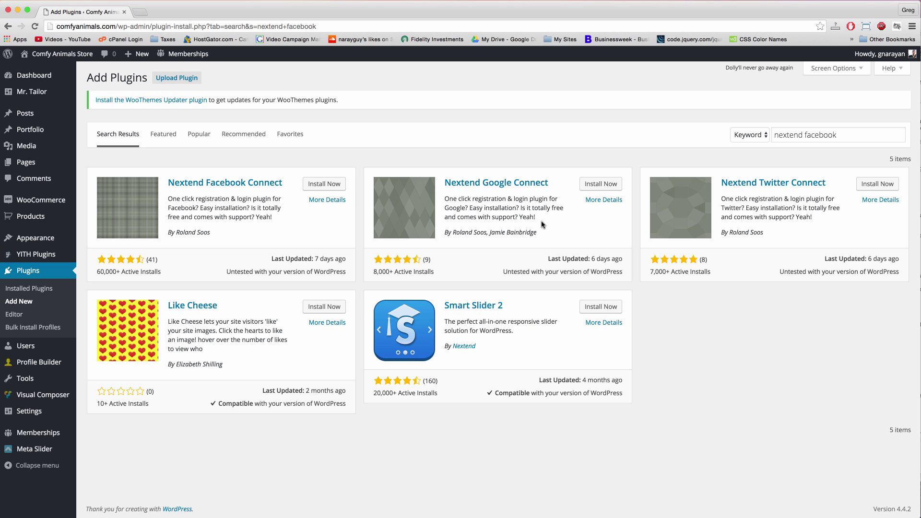
- Install Nextend Facebook Connect, activate it, and follow its Settings link in the plugin list
left_click(333, 185)
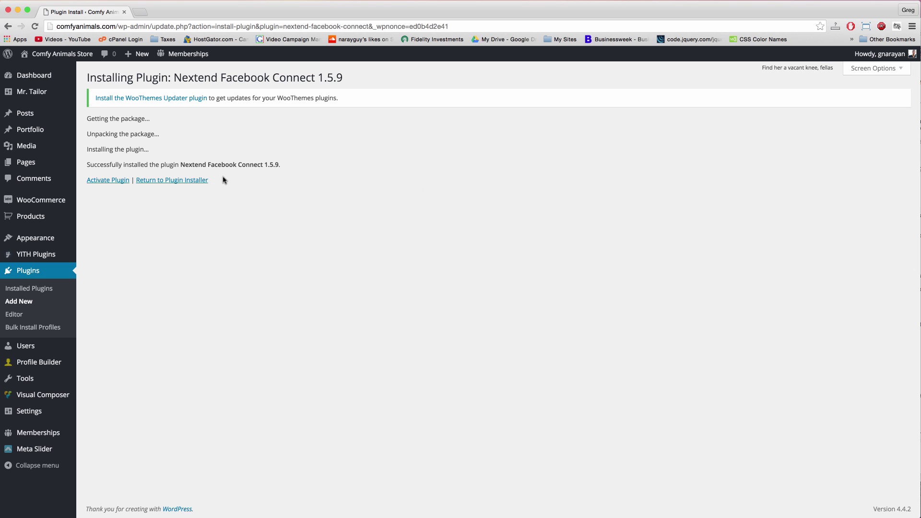
left_click(112, 181)
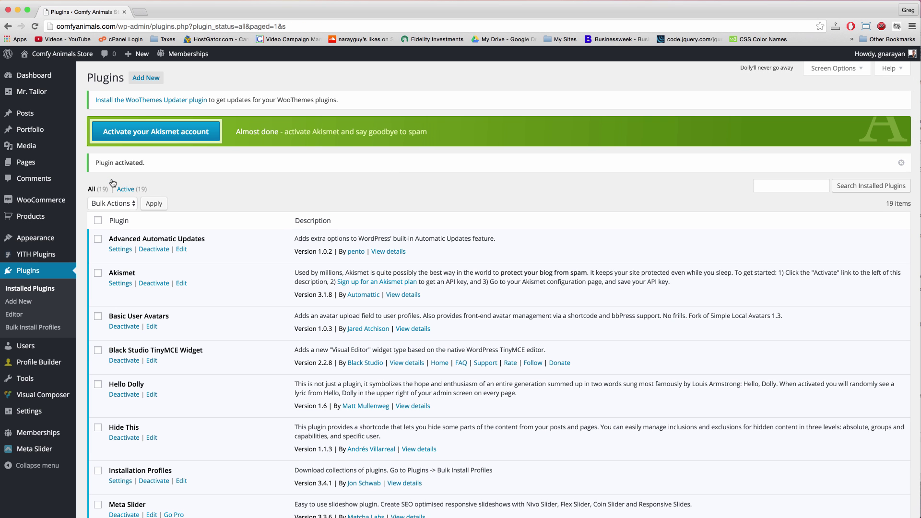
scroll(277, 220, "down", 1)
scroll(277, 221, "down", 10)
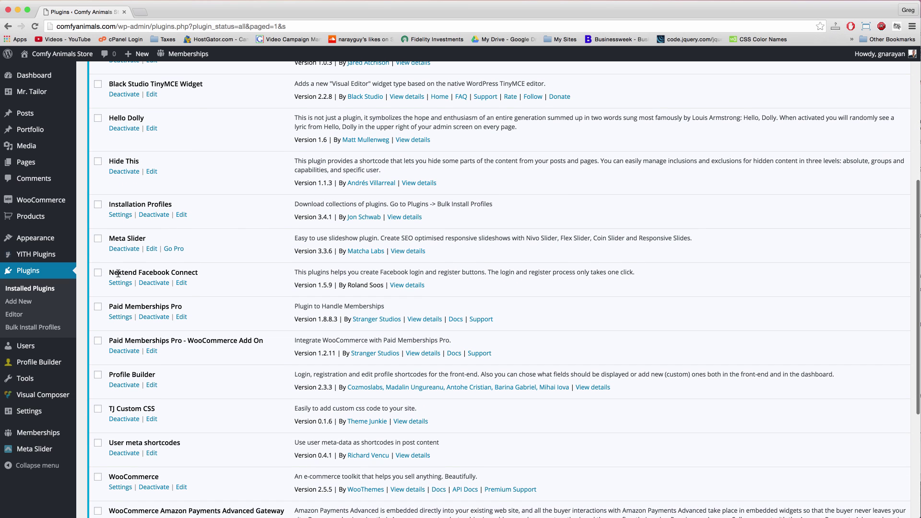
left_click(117, 284)
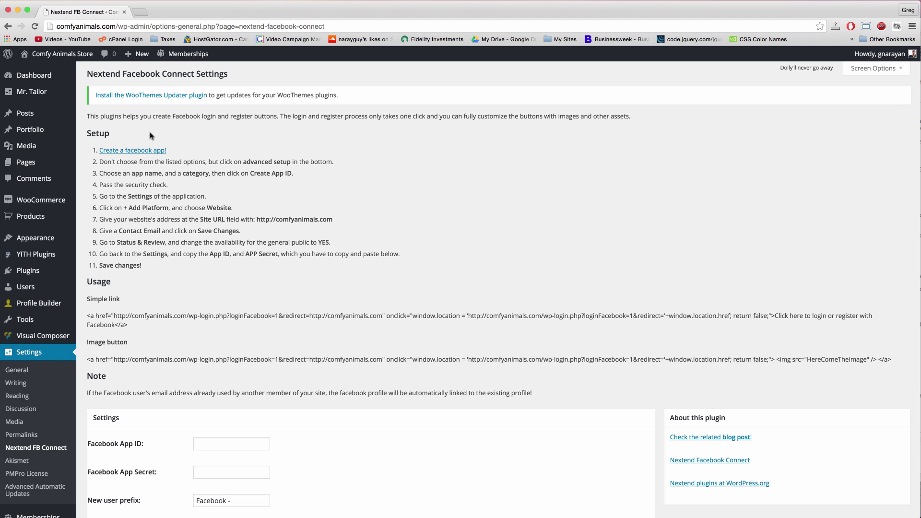
scroll(222, 159, "down", 5)
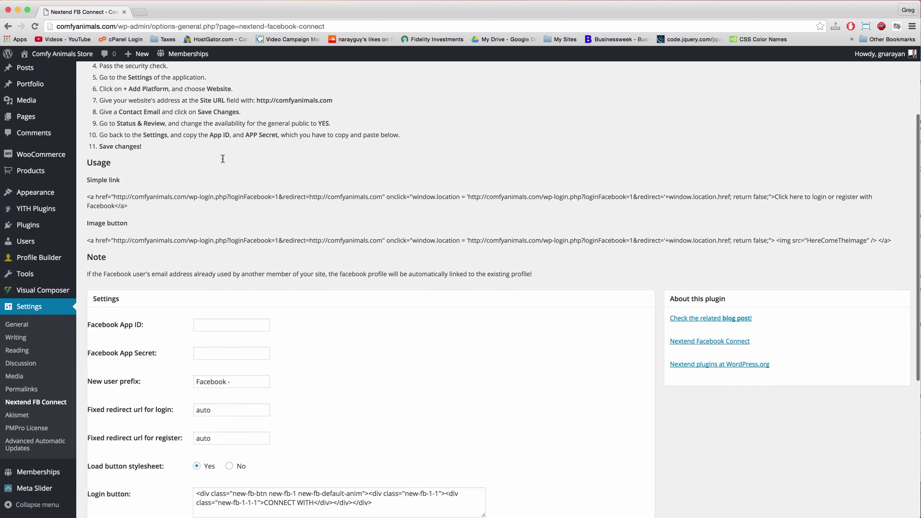
left_click(217, 298)
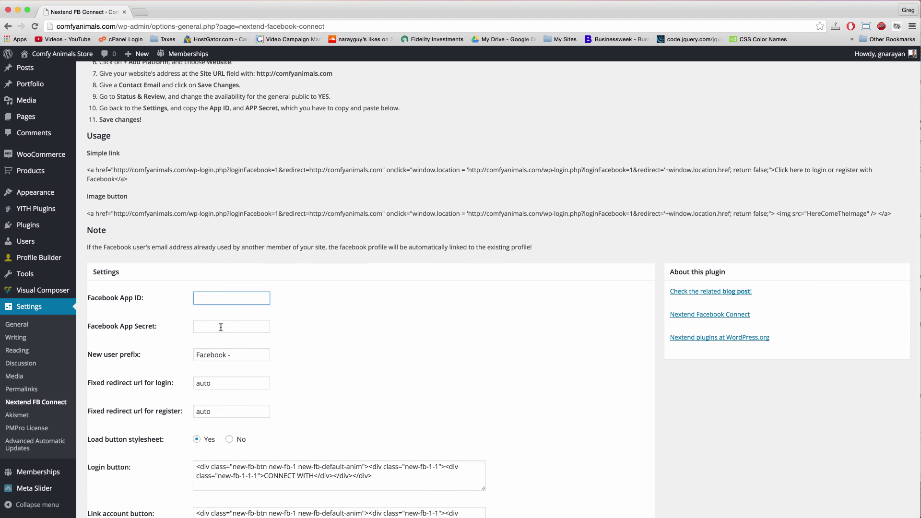
left_click(221, 326)
left_click(222, 297)
left_click(211, 326)
scroll(369, 341, "down", 3)
scroll(368, 342, "down", 4)
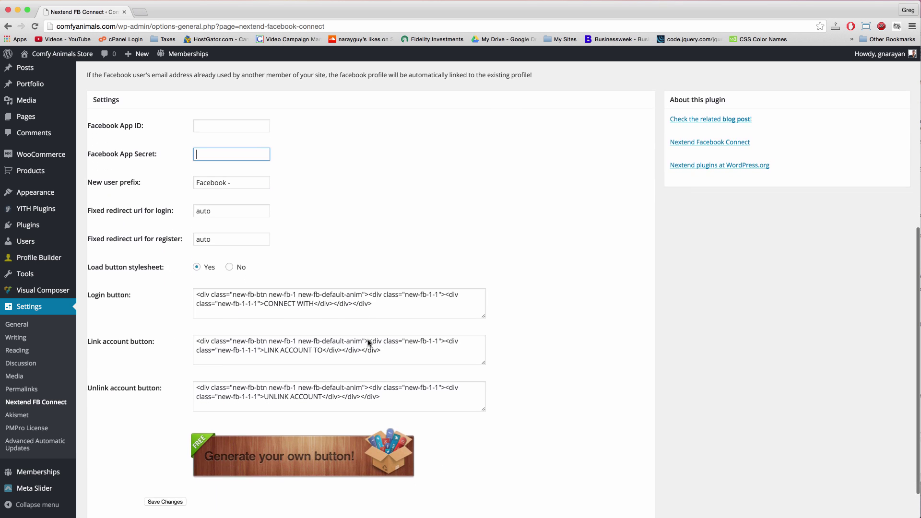
scroll(369, 342, "up", 10)
scroll(368, 342, "up", 1)
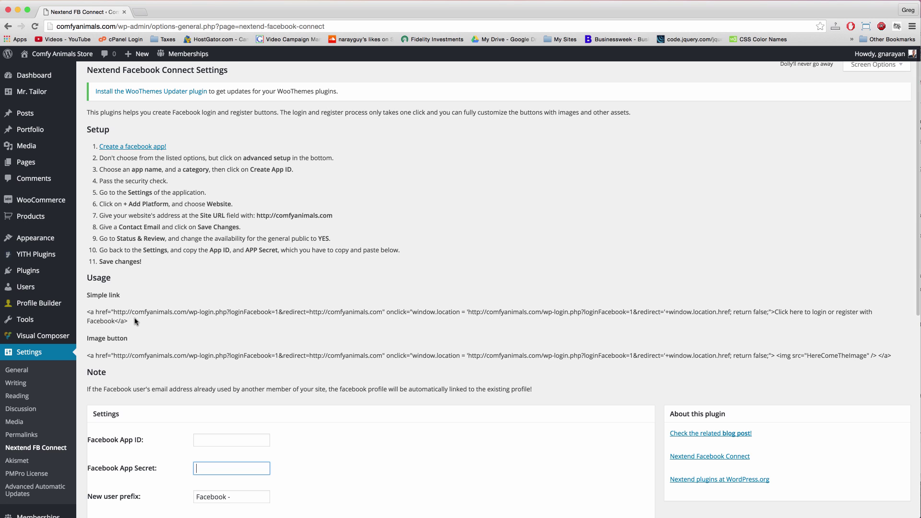
scroll(136, 321, "up", 1)
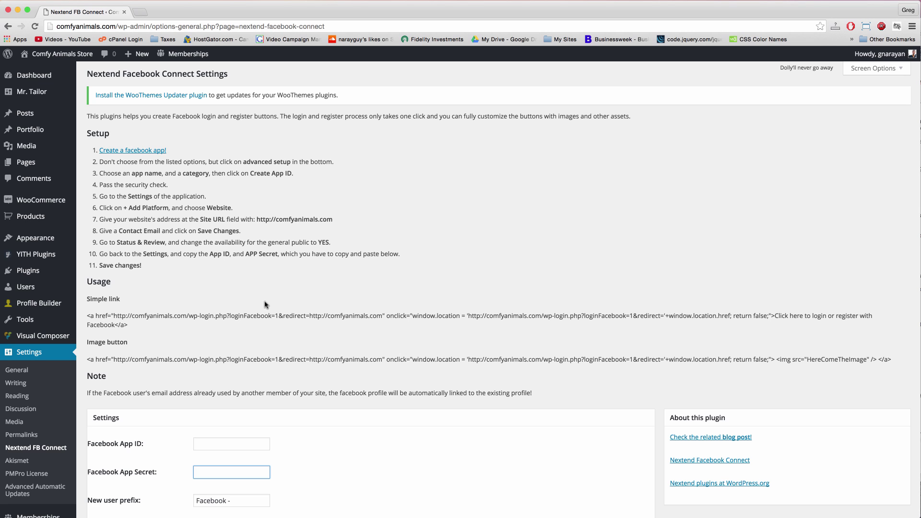
- Follow 'Create a facebook app!' and log in to Facebook with the account e-mail and password
left_click(127, 151)
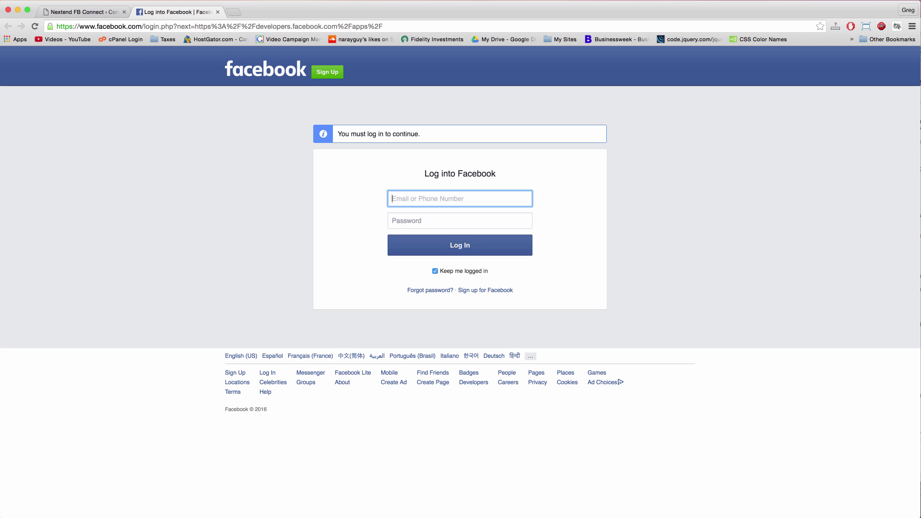
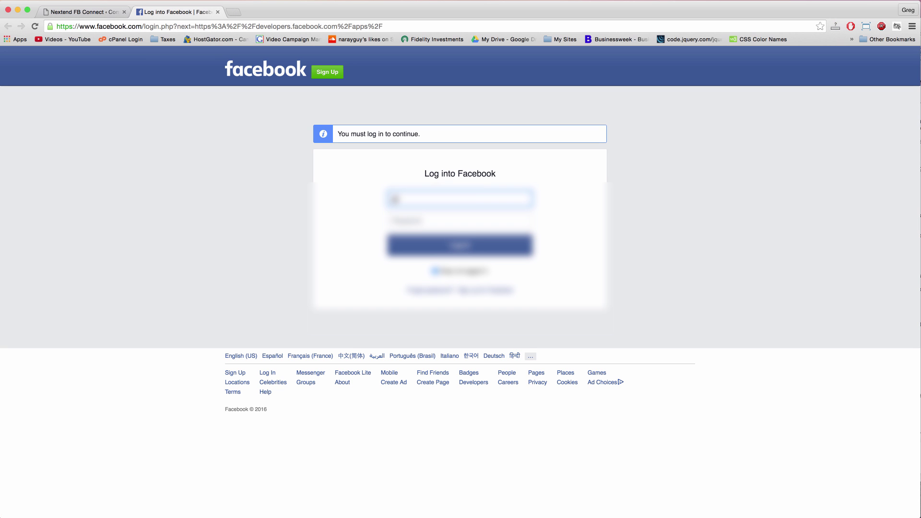
key("Tab")
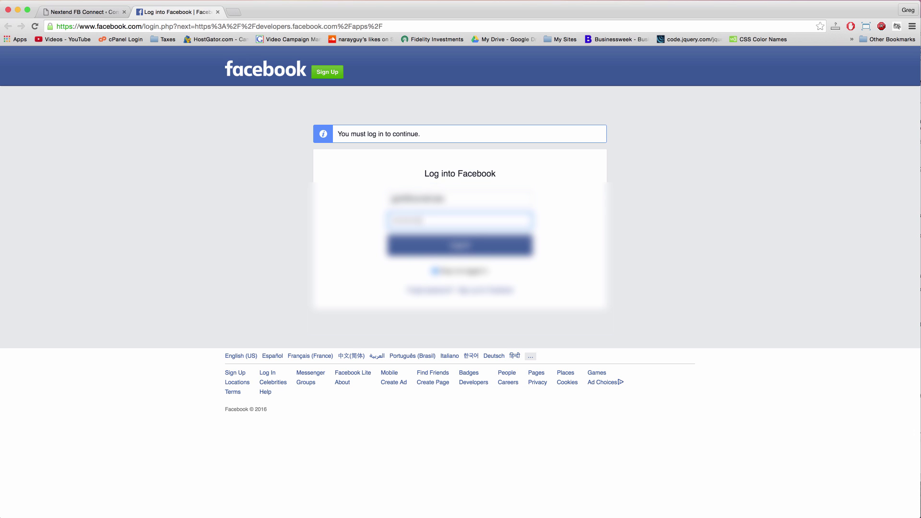
key("Return")
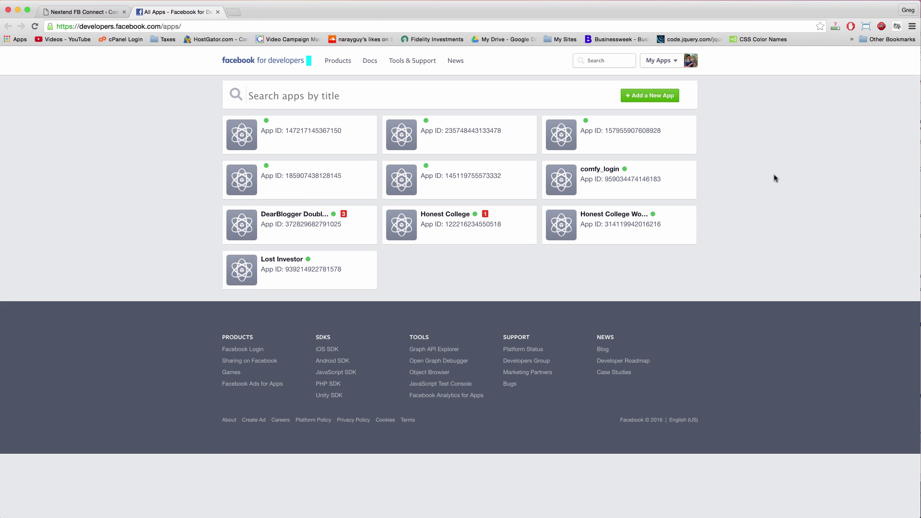
- Start adding a new Facebook app and choose 'basic setup' instead of a platform
left_click(649, 99)
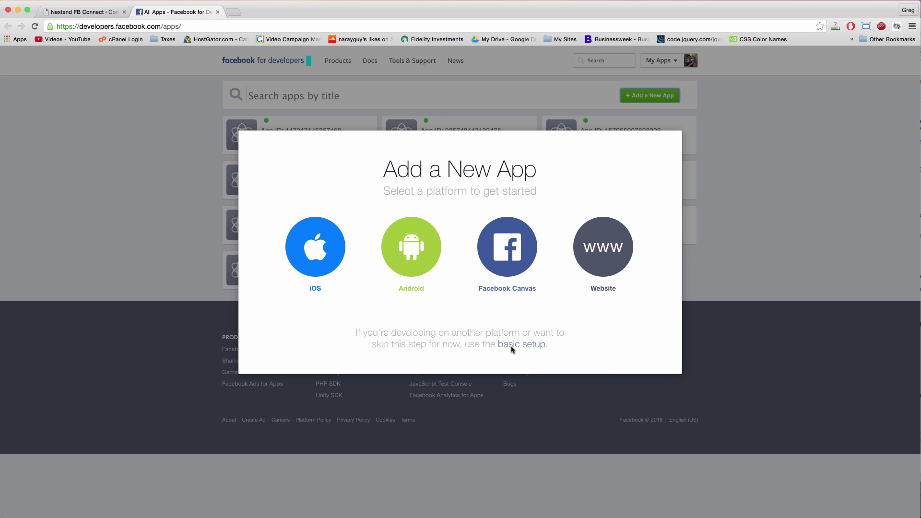
left_click(76, 7)
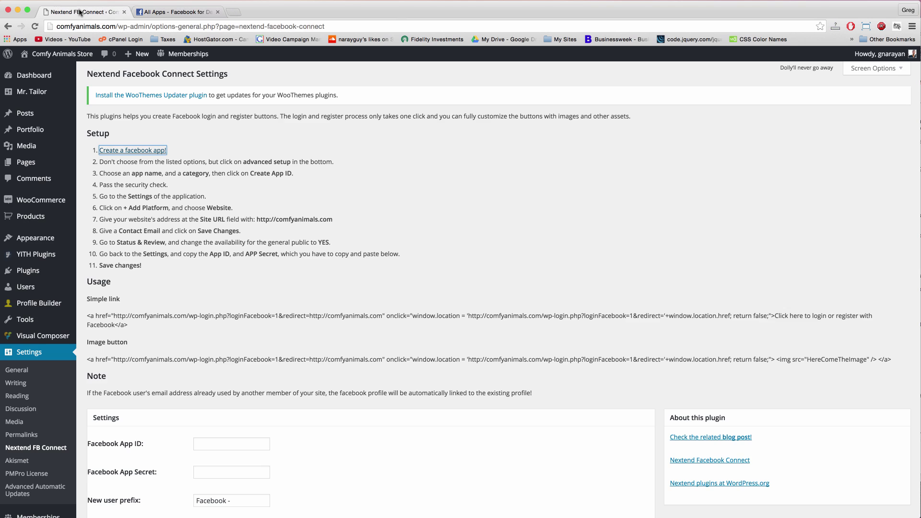
left_click(190, 13)
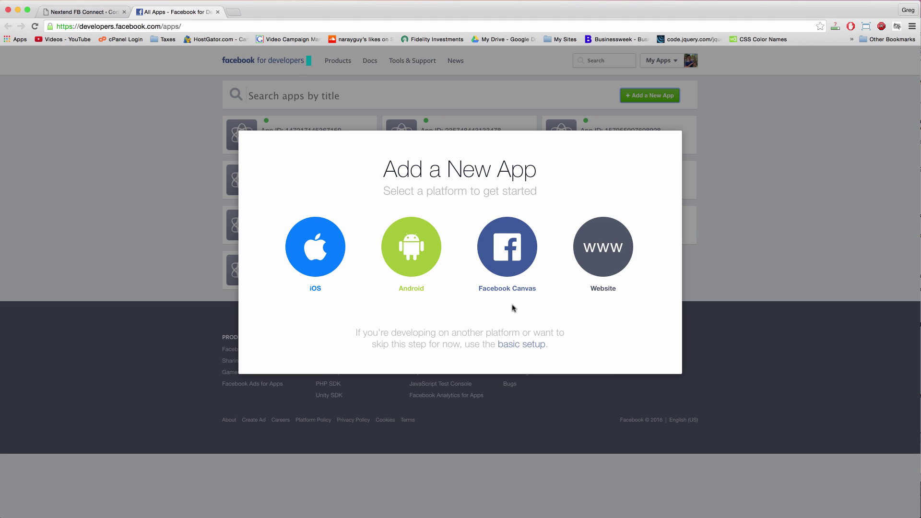
left_click(528, 346)
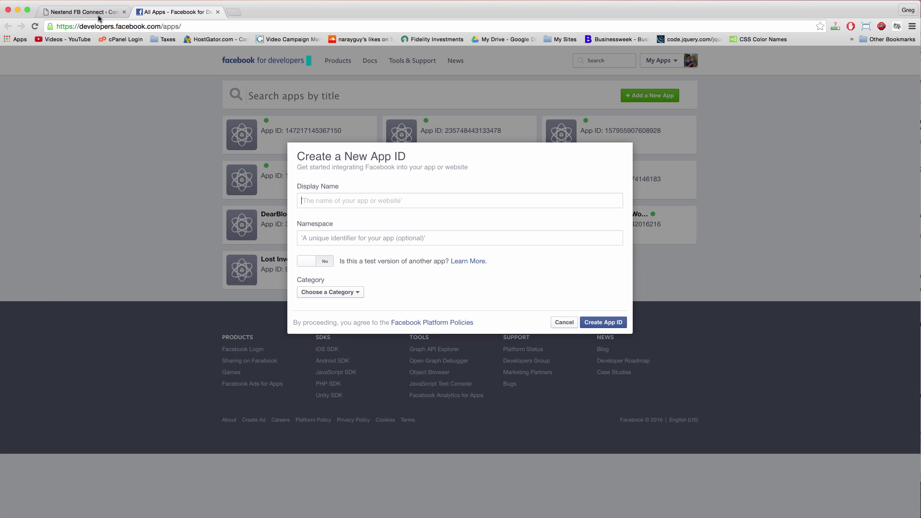
- Begin typing the new app's Display Name and select parts of the entered name
left_click(89, 12)
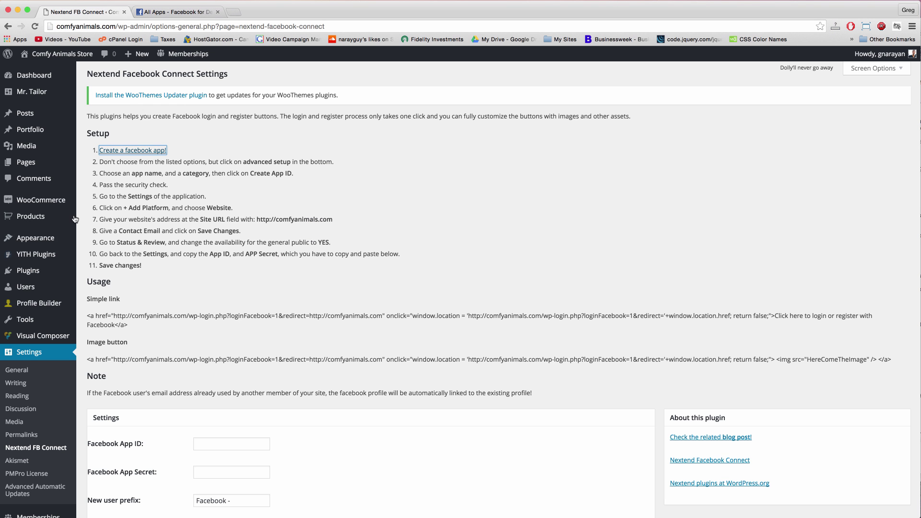
left_click(178, 16)
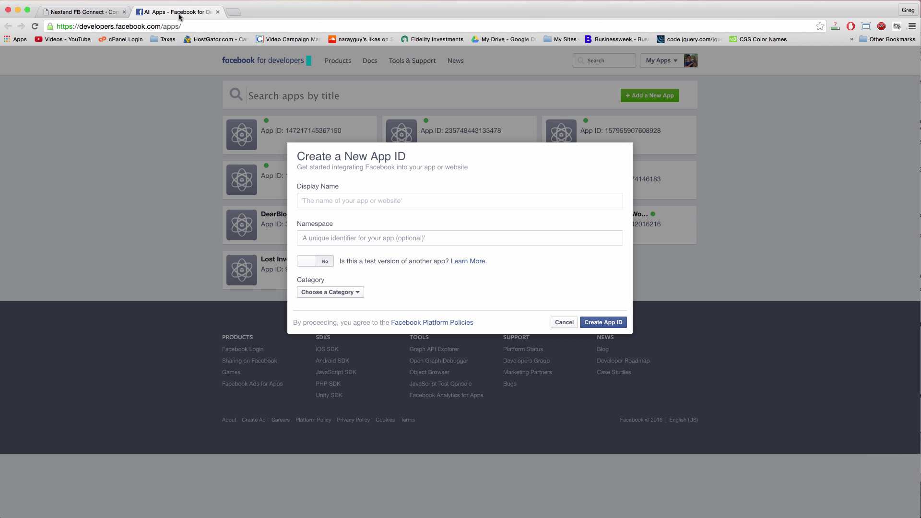
left_click(324, 200)
type("Comfy Animals")
double_click(323, 199)
left_click(356, 206)
triple_click(363, 202)
left_click(389, 206)
left_click_drag(351, 200, 290, 201)
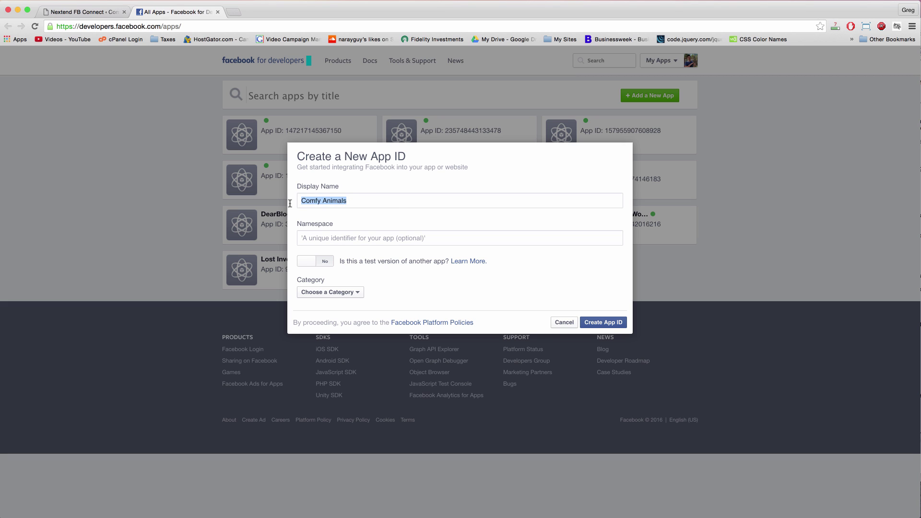
left_click(373, 200)
triple_click(332, 194)
left_click(320, 197, "shift")
- Try a few Display Name variants, settling on 'Comfy Animals'
left_click(322, 199)
key("BackSpace")
type("_")
key("BackSpace")
key("super+a")
type("Greg's")
key("BackSpace")
type("Comfy Animals")
- Set the category to Education, create the app ID, and mark a waterfall photo in the security check
left_click(333, 238)
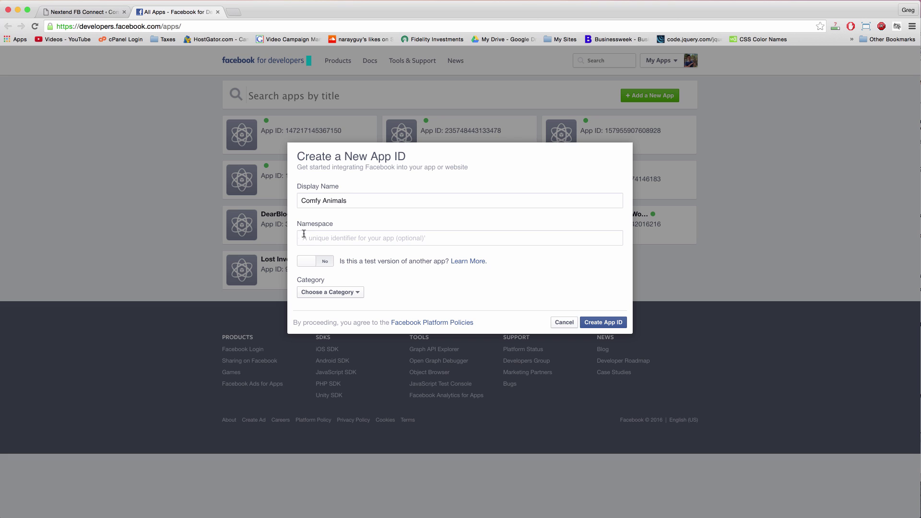
left_click(345, 293)
left_click(337, 363)
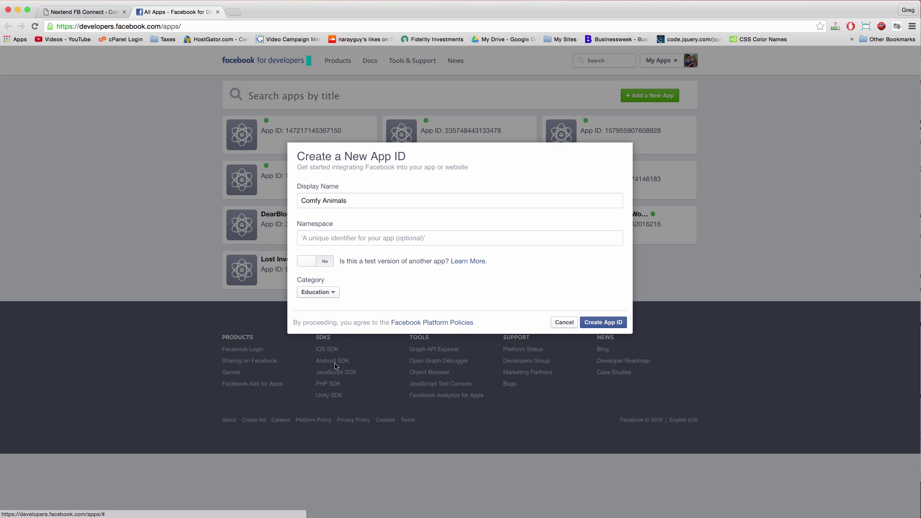
left_click(593, 322)
left_click(481, 187)
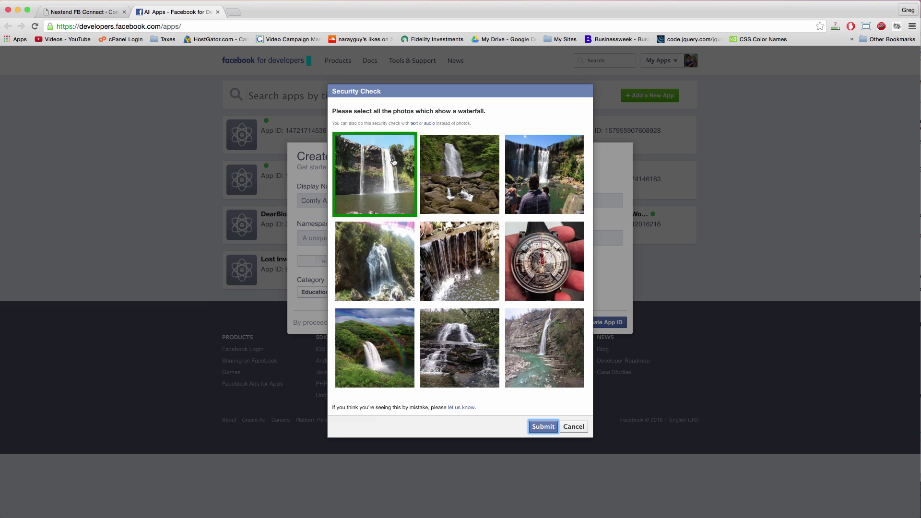
- Mark all eight waterfall photos, skipping the watch, and submit the security check
left_click(394, 163)
left_click(474, 165)
left_click(530, 168)
left_click(455, 238)
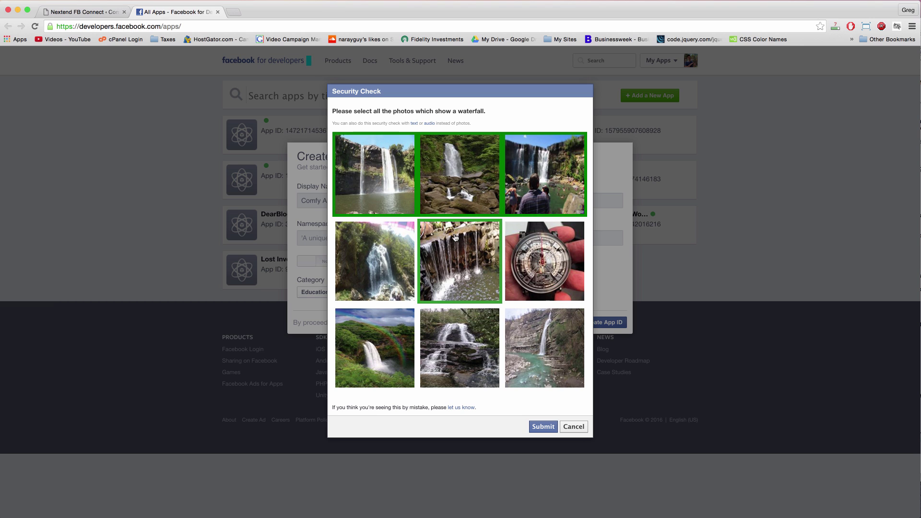
left_click(374, 261)
left_click(375, 349)
left_click(484, 350)
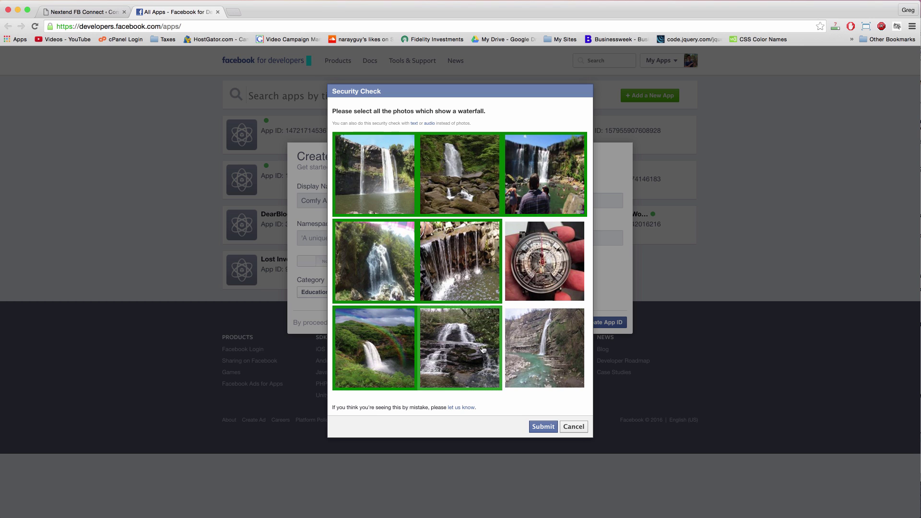
left_click(567, 350)
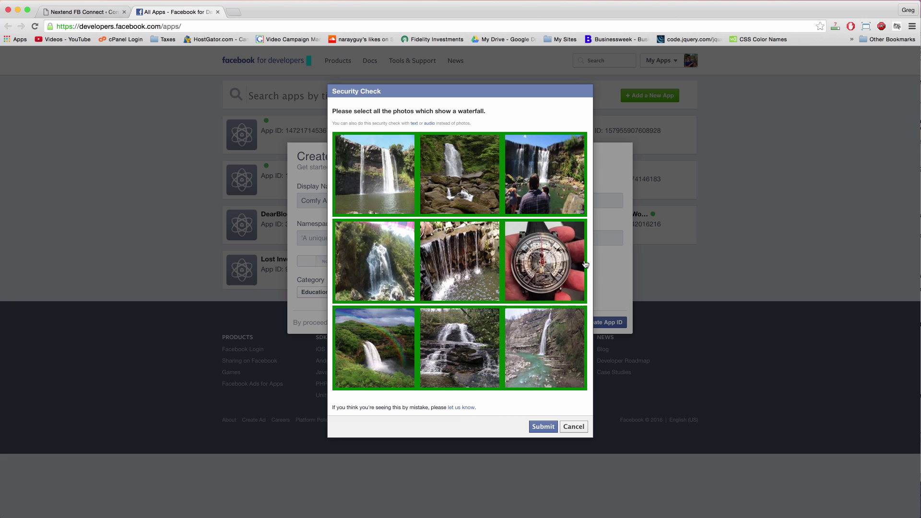
left_click(538, 428)
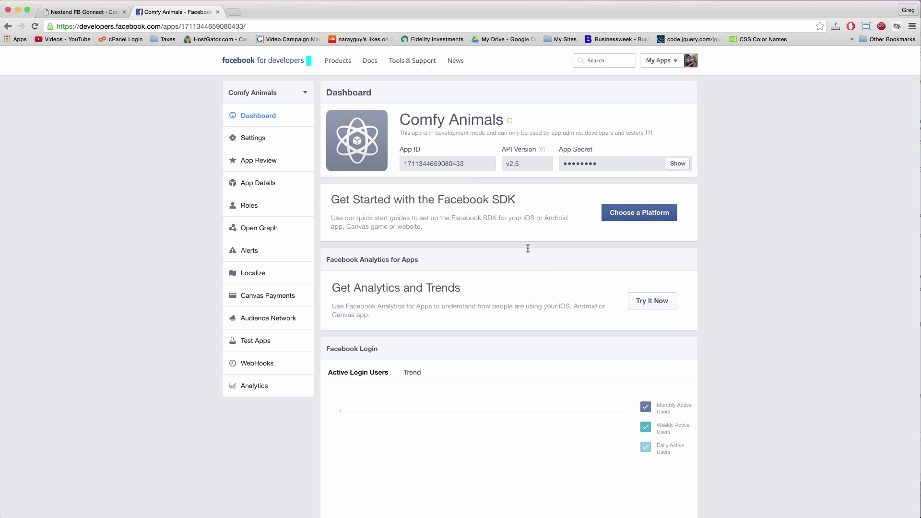
- Review the plugin's next setup steps, then open the Comfy Animals app's basic settings
left_click(84, 12)
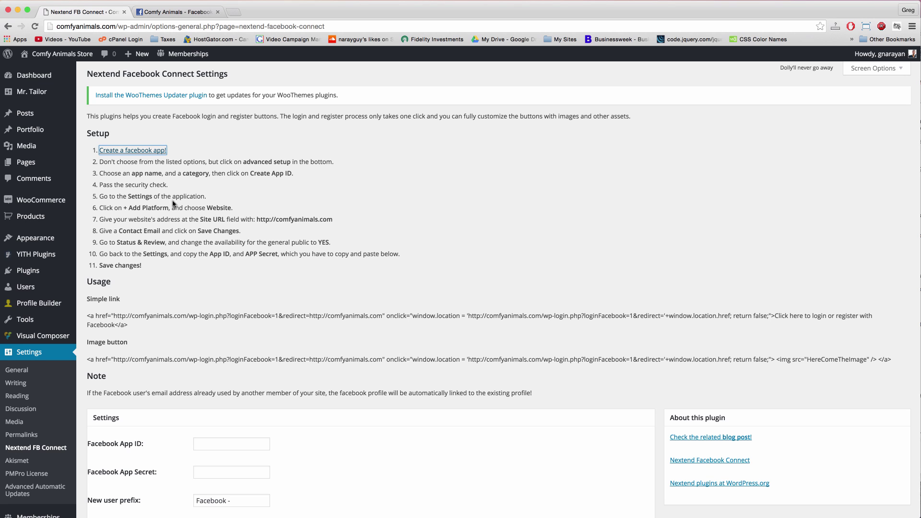
left_click(187, 12)
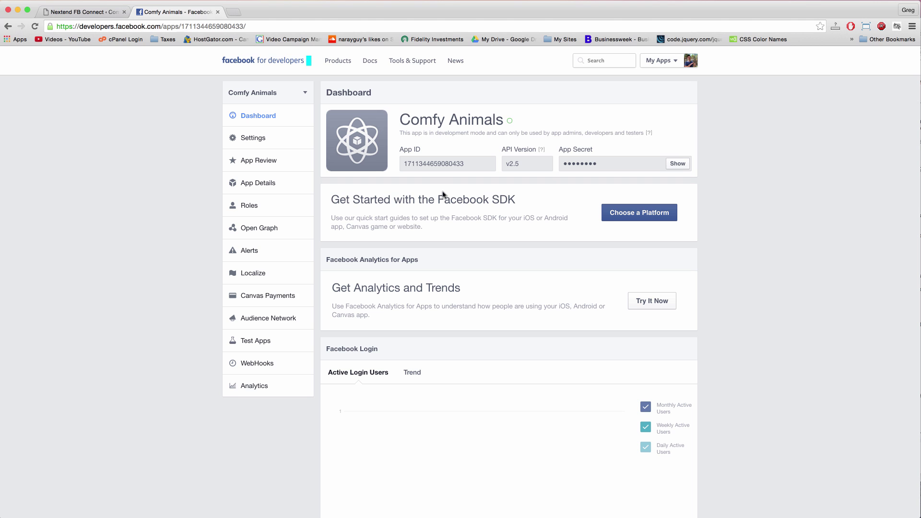
left_click(261, 138)
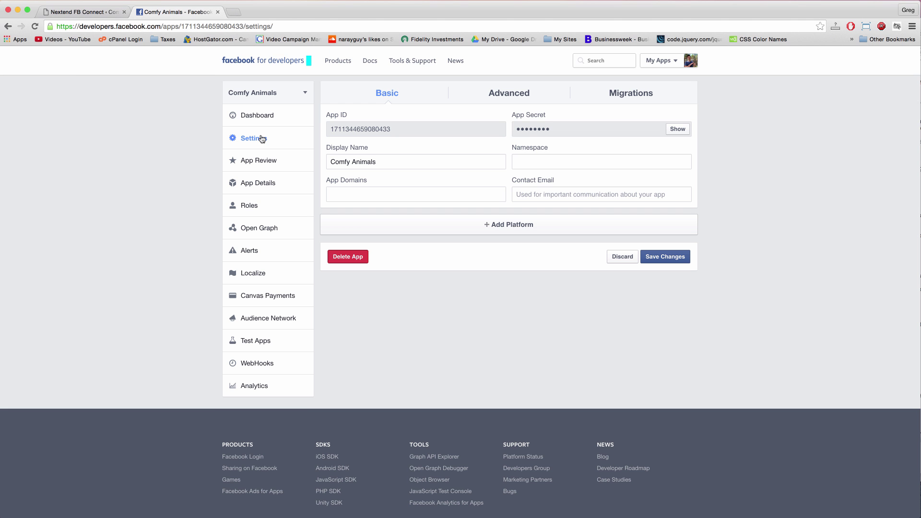
- Add a Website platform to the Comfy Animals app and go back to the Nextend FB Connect settings
left_click(508, 226)
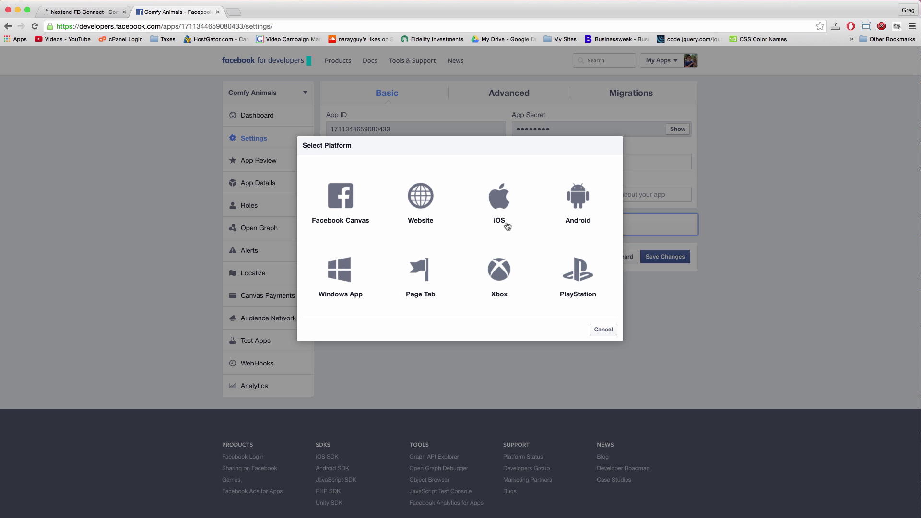
left_click(420, 197)
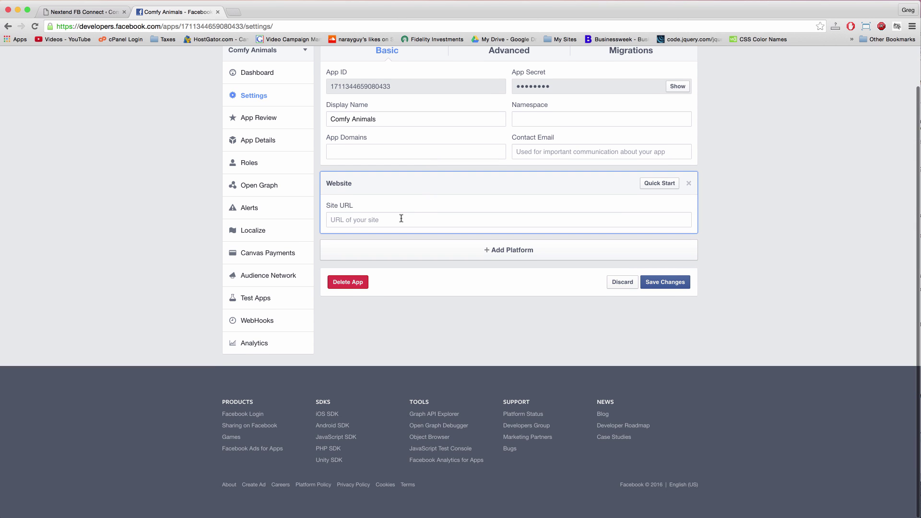
left_click(79, 12)
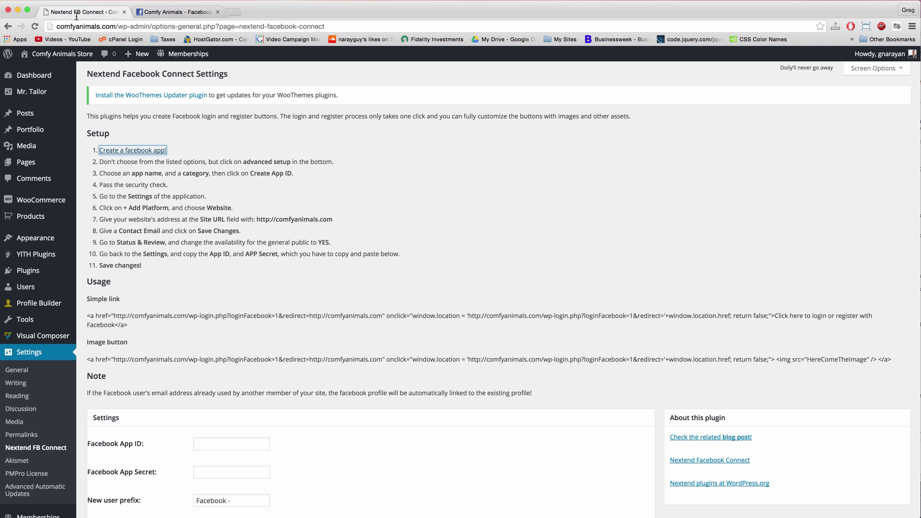
- Open the Comfy Animals Store front page in a new browser tab
right_click(71, 58)
left_click(96, 61)
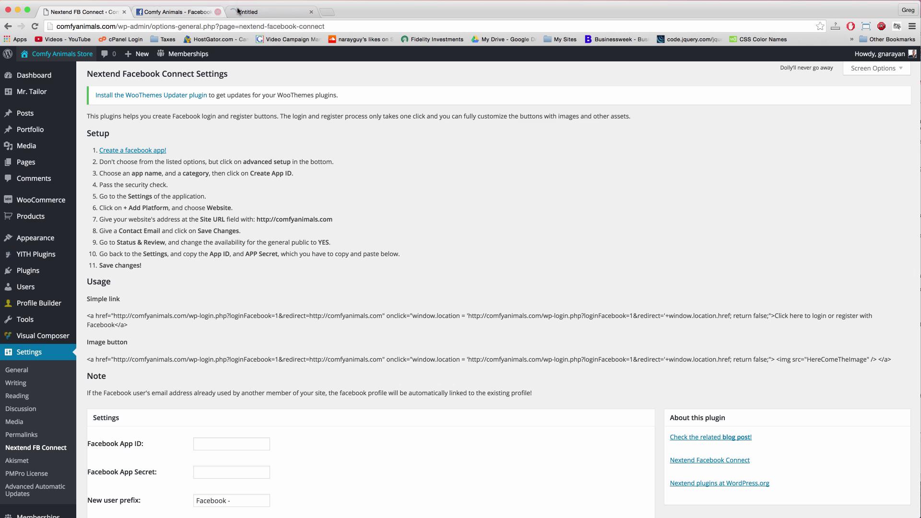
left_click(237, 10)
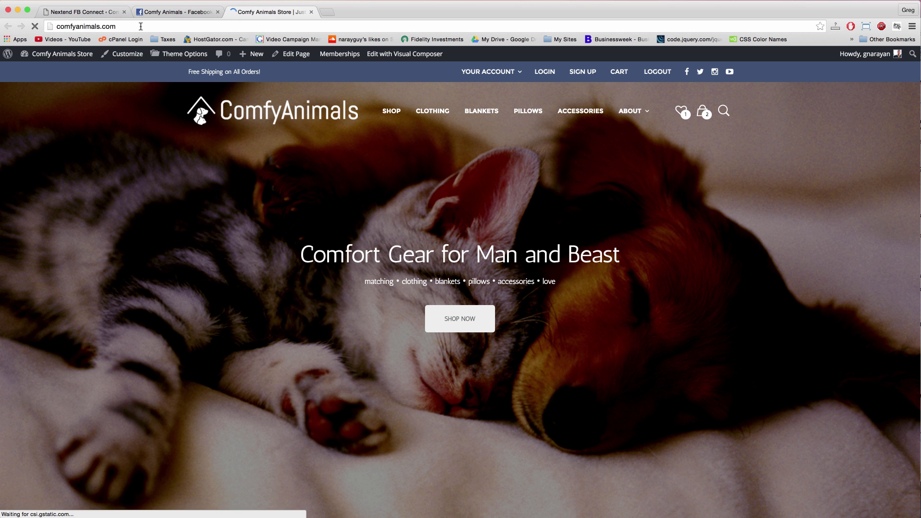
- Paste the clipboard over the store tab's address, then return to the app's Site URL field
left_click(140, 25)
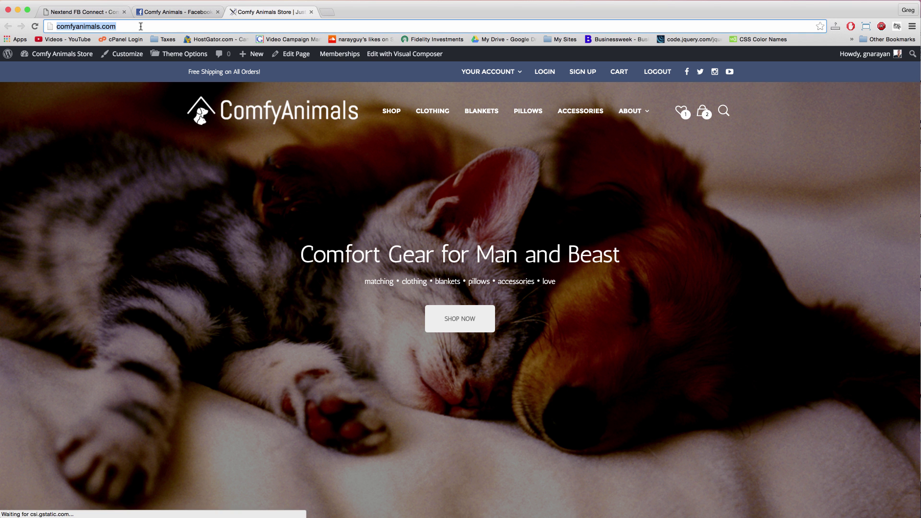
right_click(96, 27)
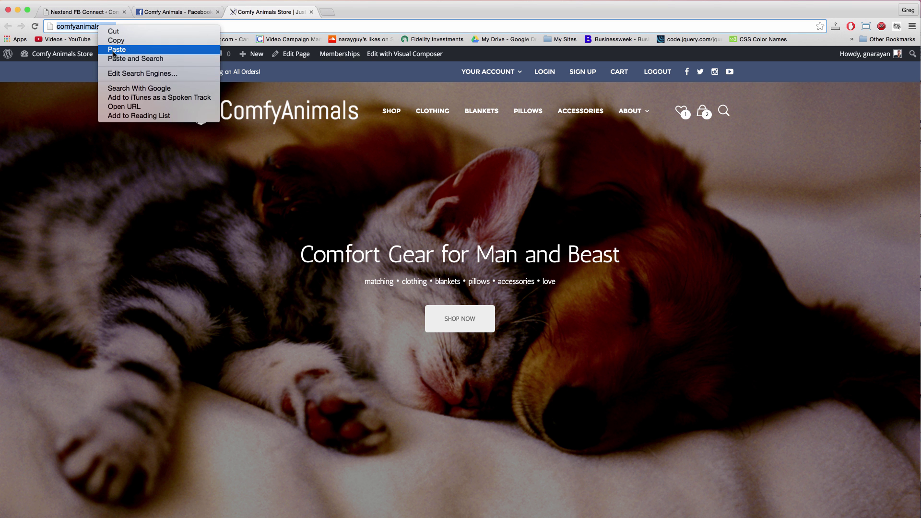
left_click(115, 51)
left_click(187, 10)
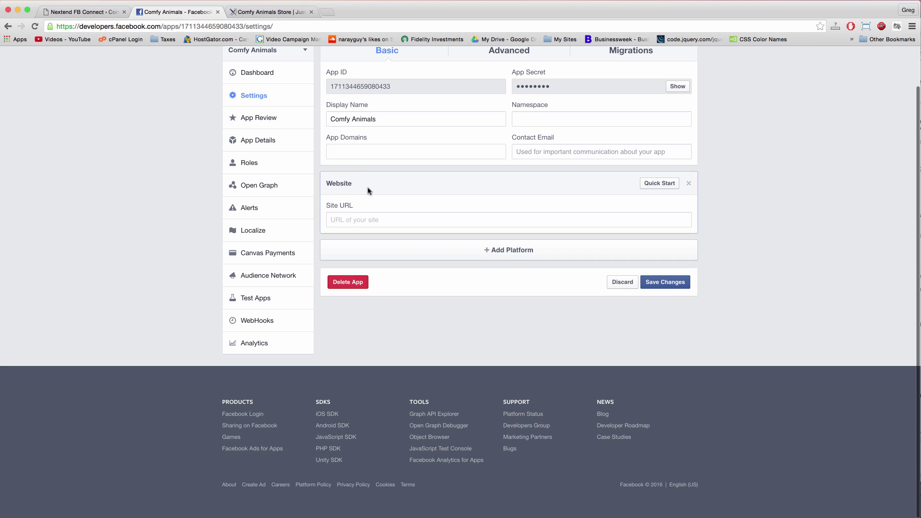
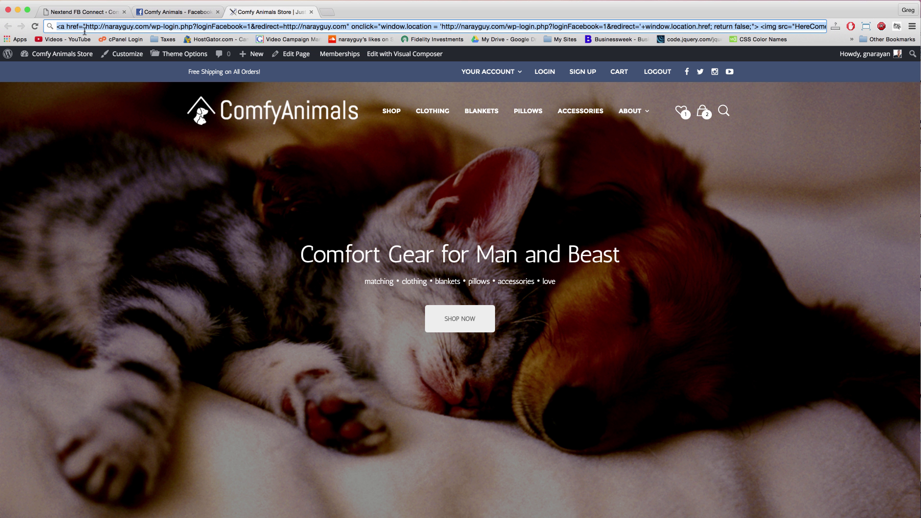
- Copy the store address comfyanimals.com from the browser's address bar
type("comfyanimals.com")
key("Return")
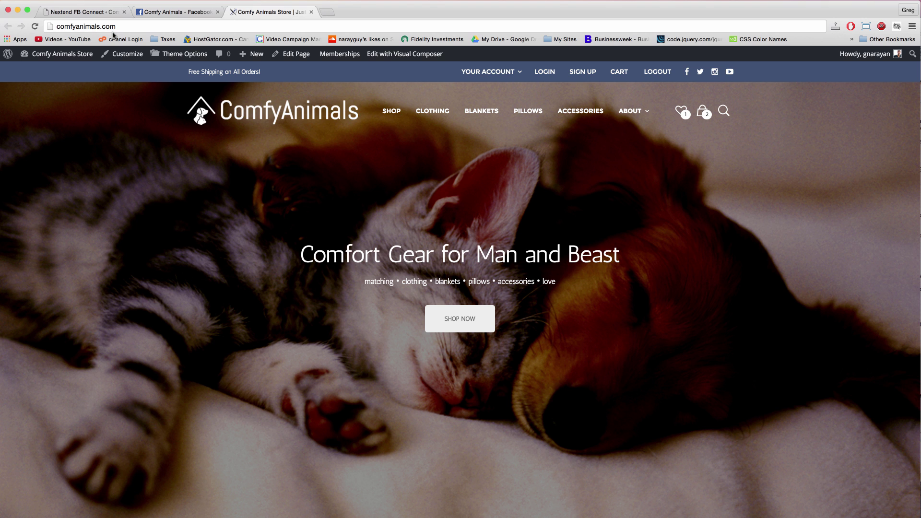
left_click(109, 28)
key("super+c")
right_click(98, 27)
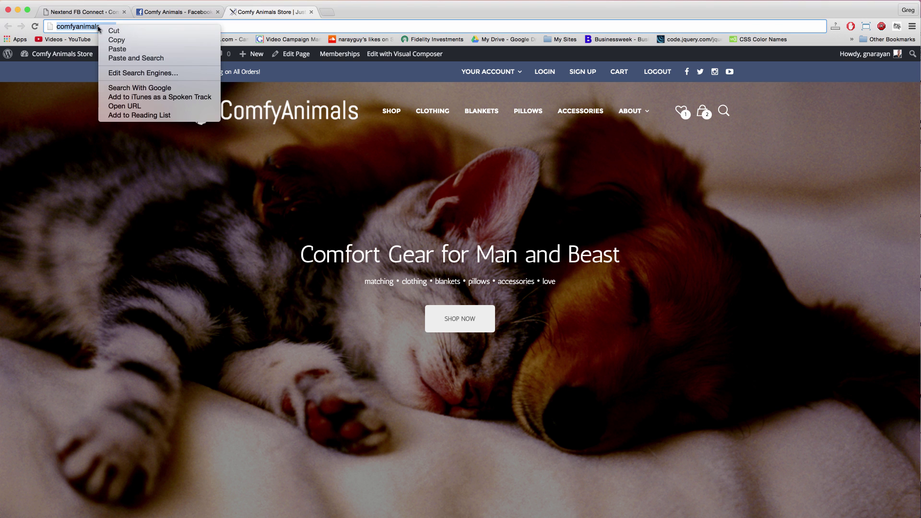
left_click(144, 30)
- Paste the address as the app's Site URL, enter a contact email, and save the Basic settings
left_click(170, 13)
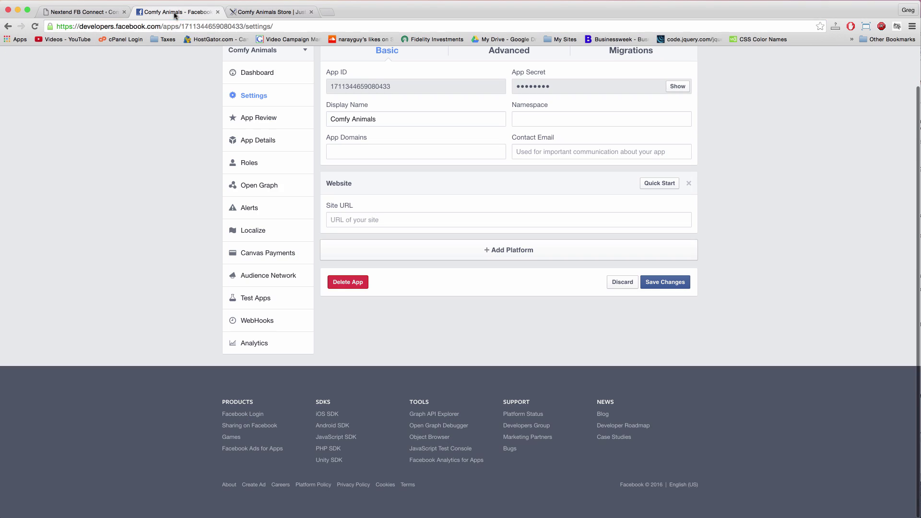
right_click(391, 223)
left_click(406, 268)
scroll(493, 229, "up", 2)
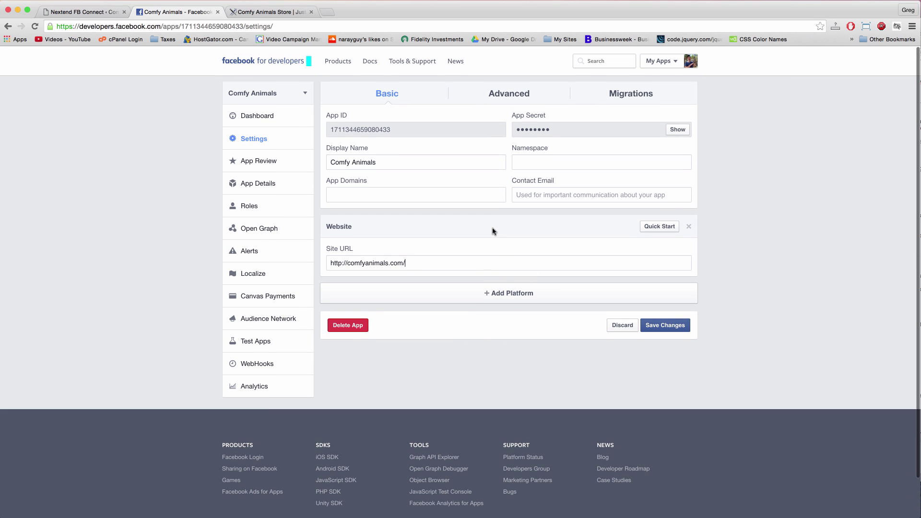
left_click(531, 190)
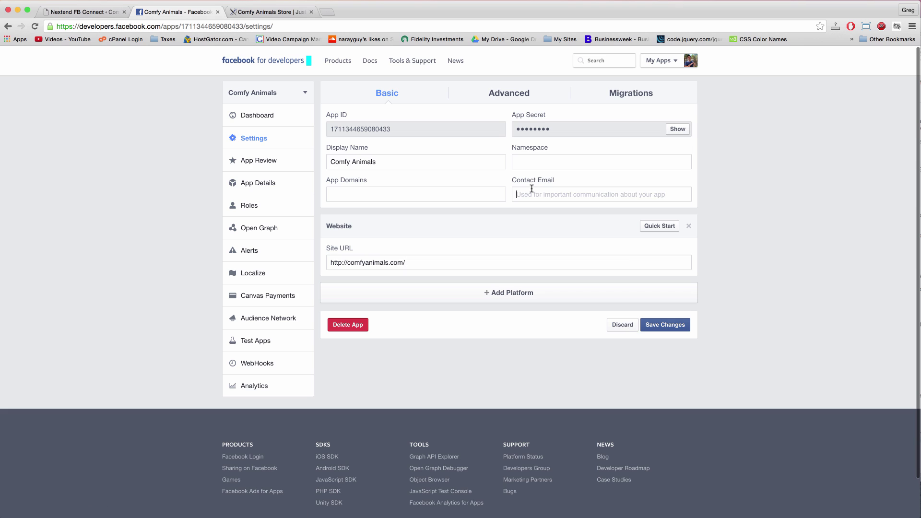
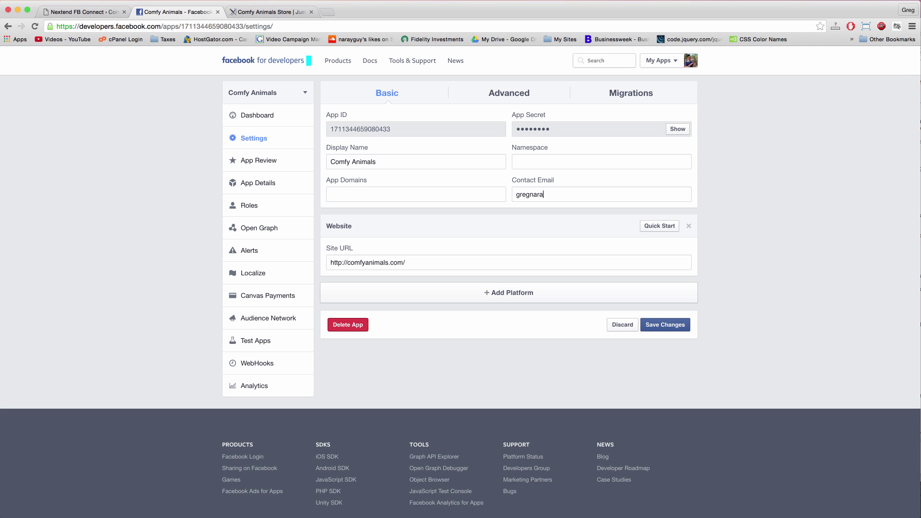
left_click(661, 325)
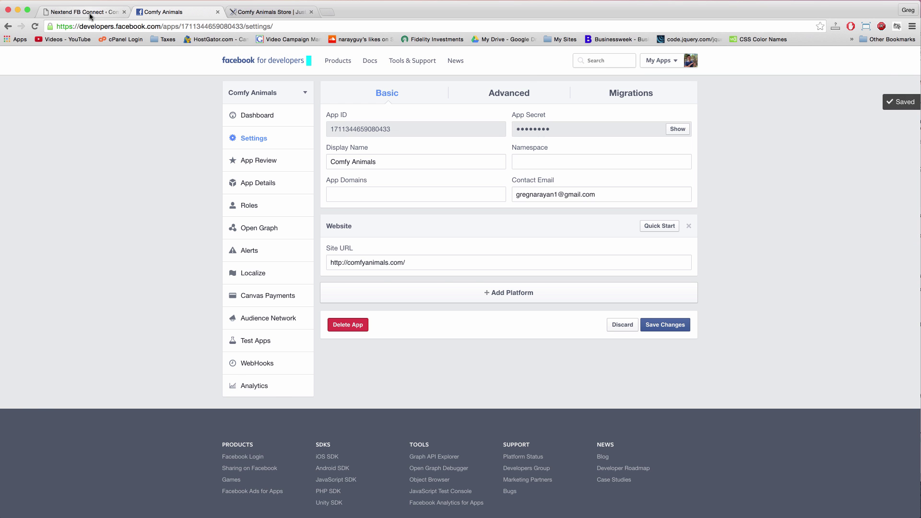
left_click(84, 12)
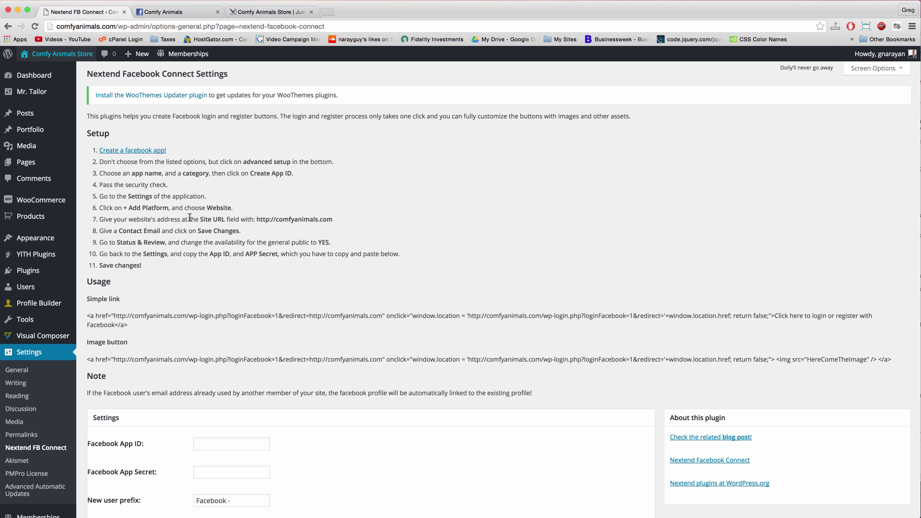
- Make the Comfy Animals app public in App Review, confirm it, then view the app Dashboard
key("ctrl+Tab")
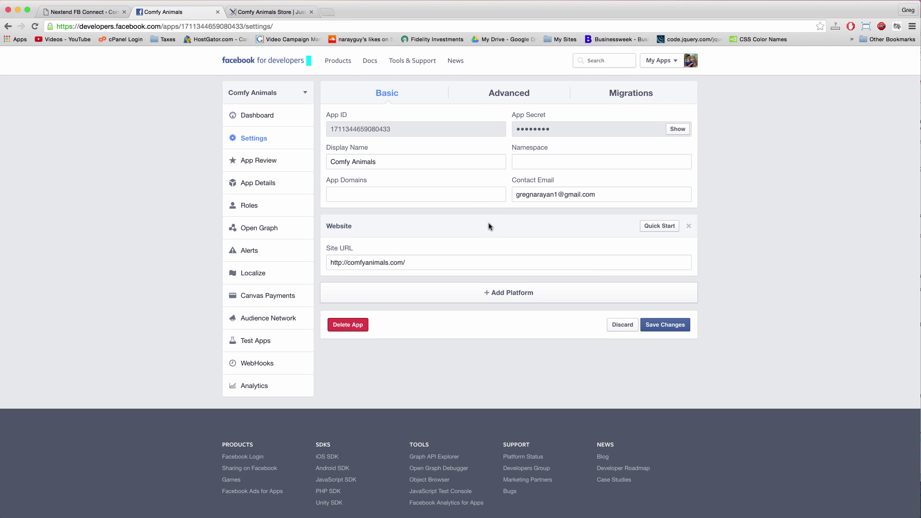
left_click(262, 161)
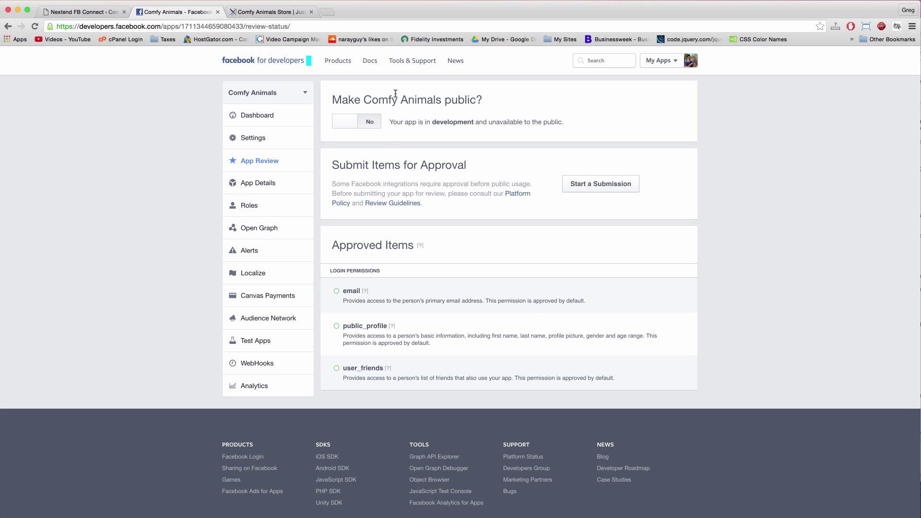
left_click(346, 127)
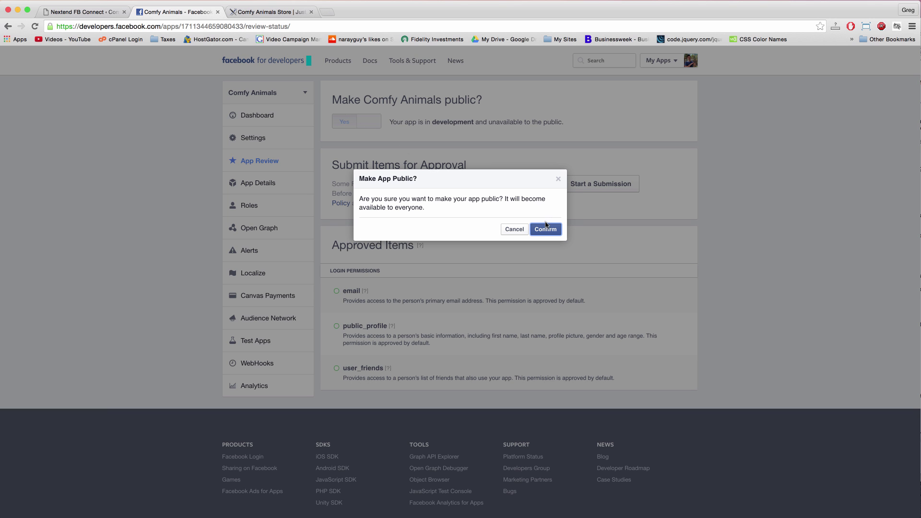
left_click(546, 228)
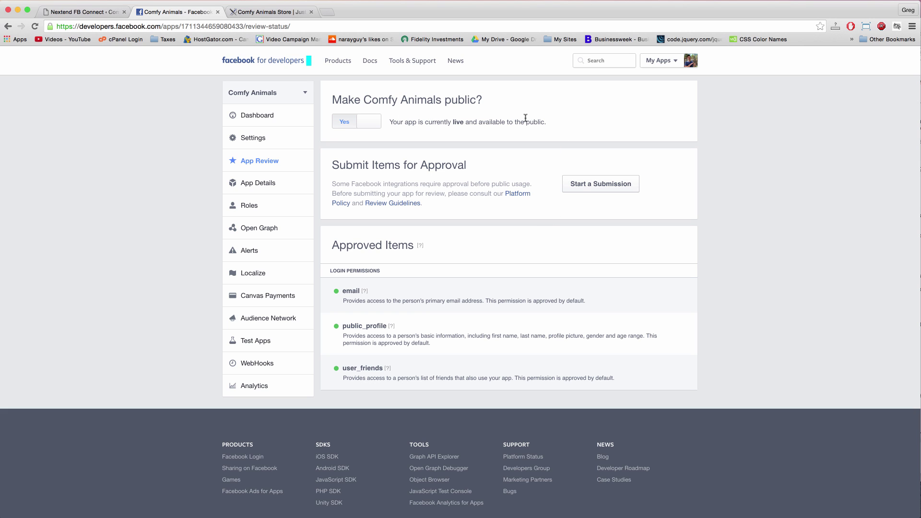
left_click(257, 119)
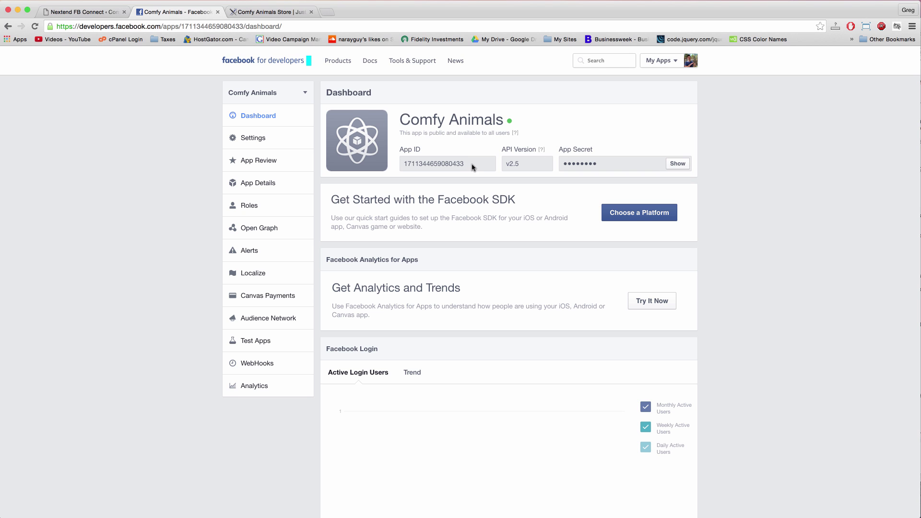
- Copy the Facebook App ID into Nextend FB Connect's App ID field
left_click_drag(474, 167, 404, 165)
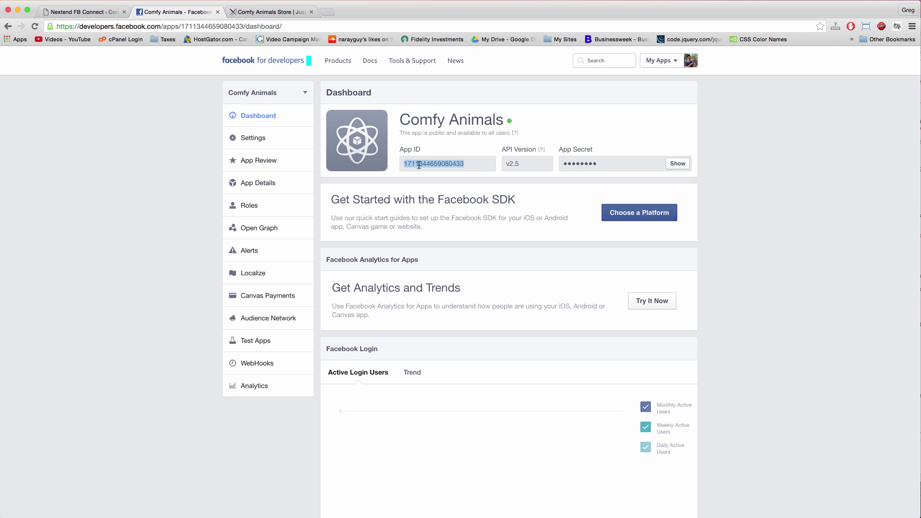
right_click(418, 165)
left_click(431, 185)
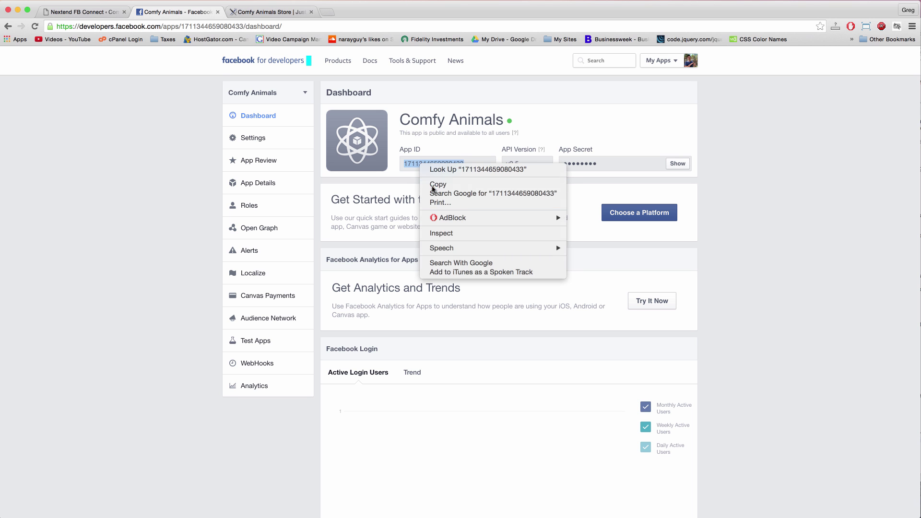
left_click(102, 18)
scroll(230, 287, "down", 5)
left_click(207, 254)
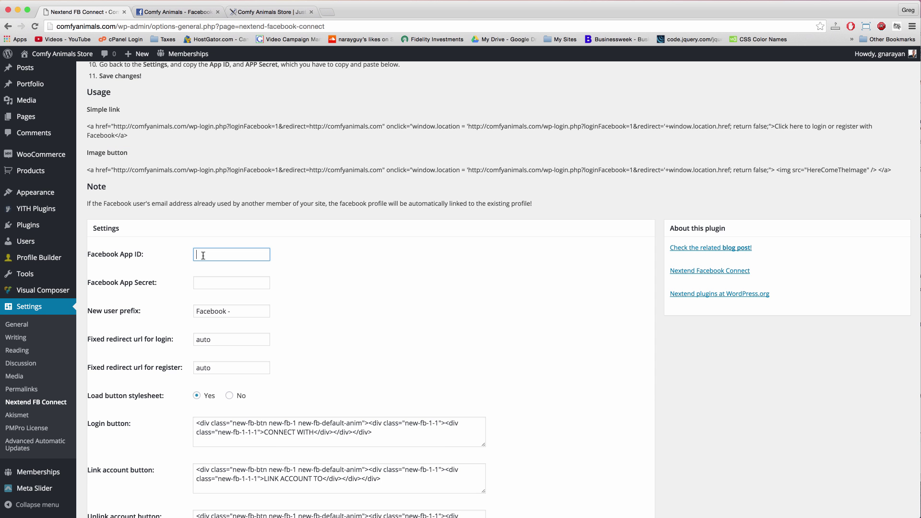
right_click(204, 255)
left_click(222, 302)
- Reveal and copy the App Secret into the App Secret field, then save the plugin settings
left_click(275, 10)
left_click(170, 12)
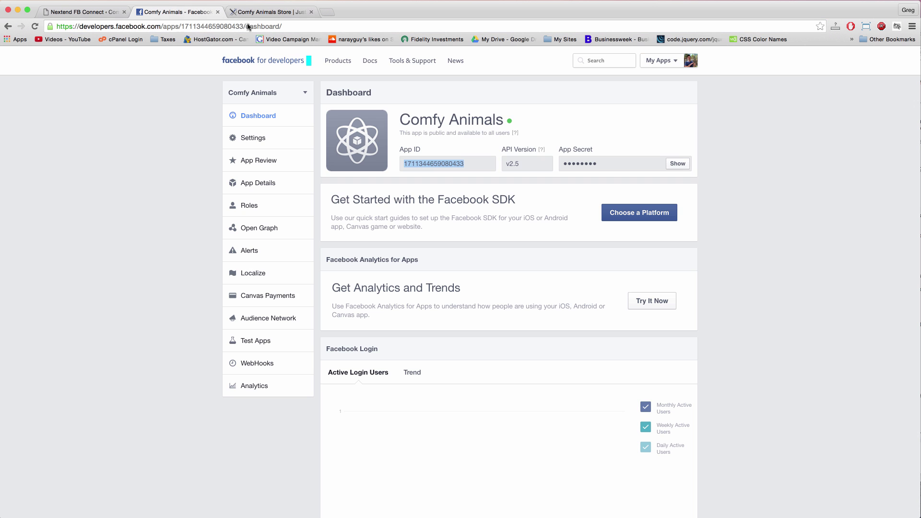
left_click(682, 164)
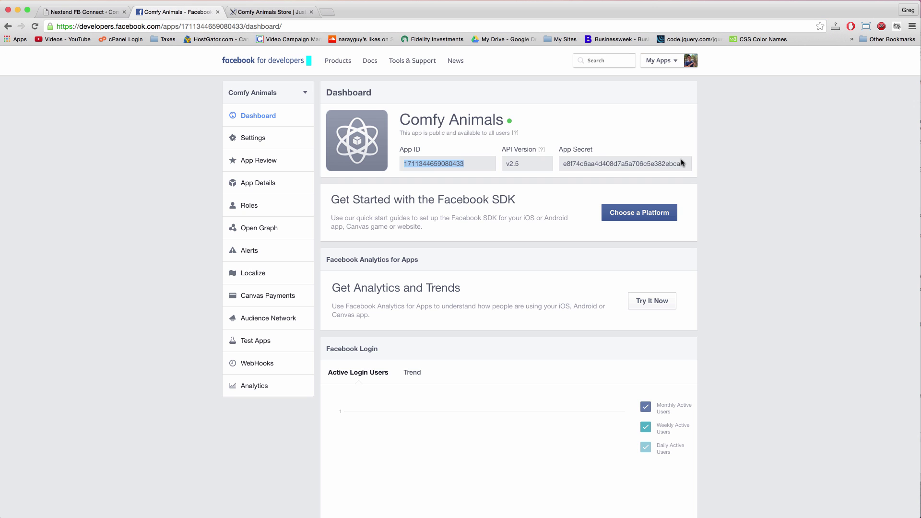
left_click(617, 166)
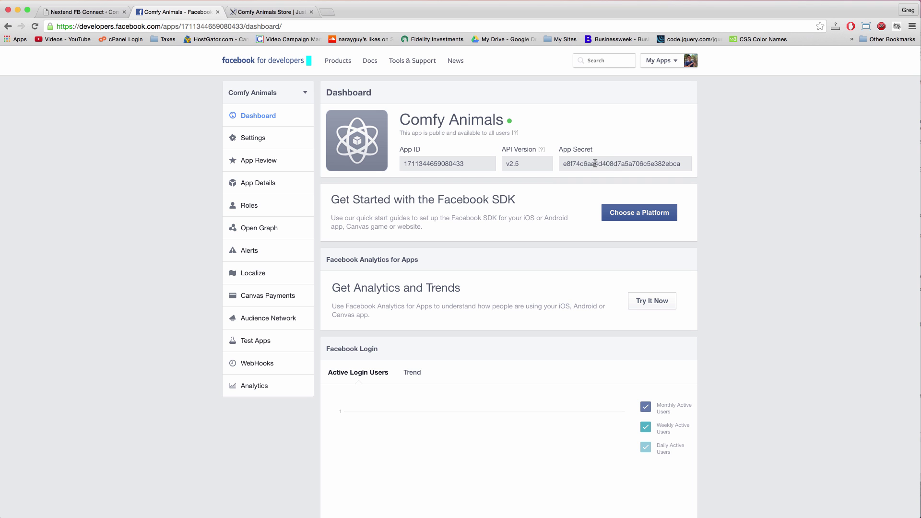
double_click(594, 164)
right_click(595, 163)
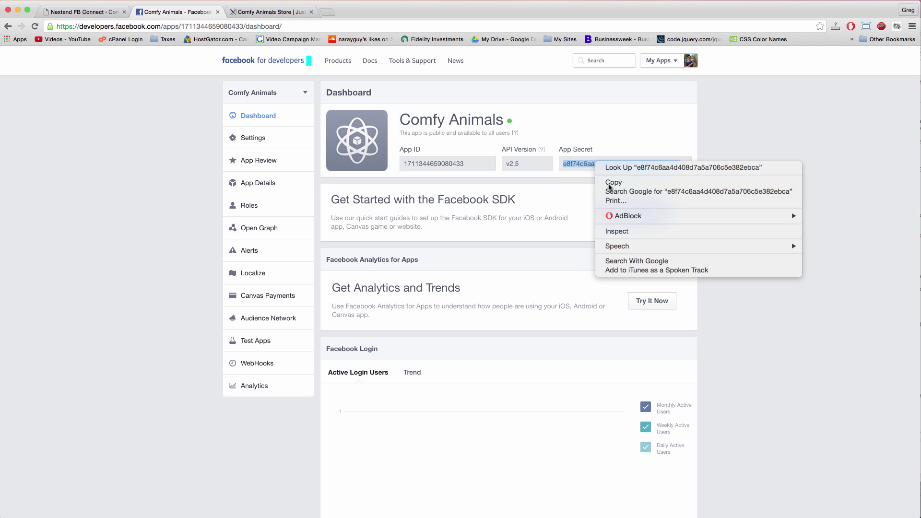
left_click(613, 183)
left_click(82, 11)
left_click(212, 282)
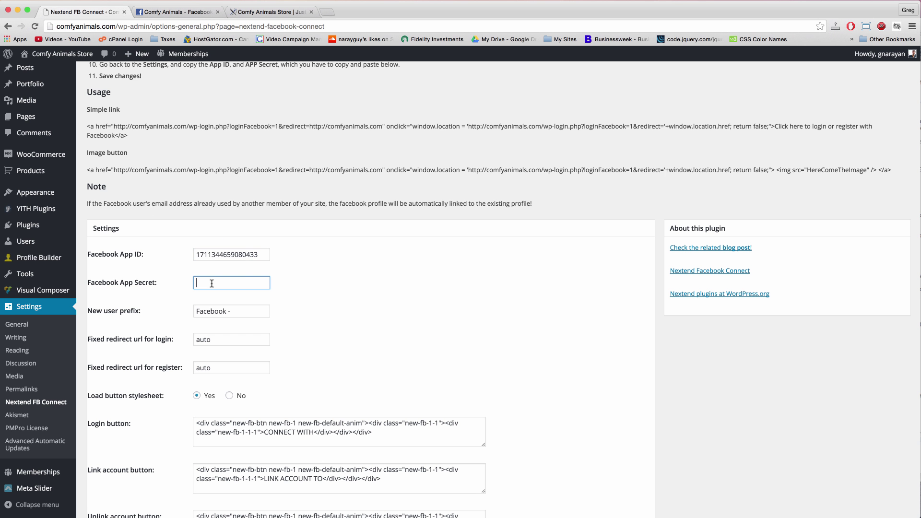
key("super+v")
scroll(484, 302, "down", 5)
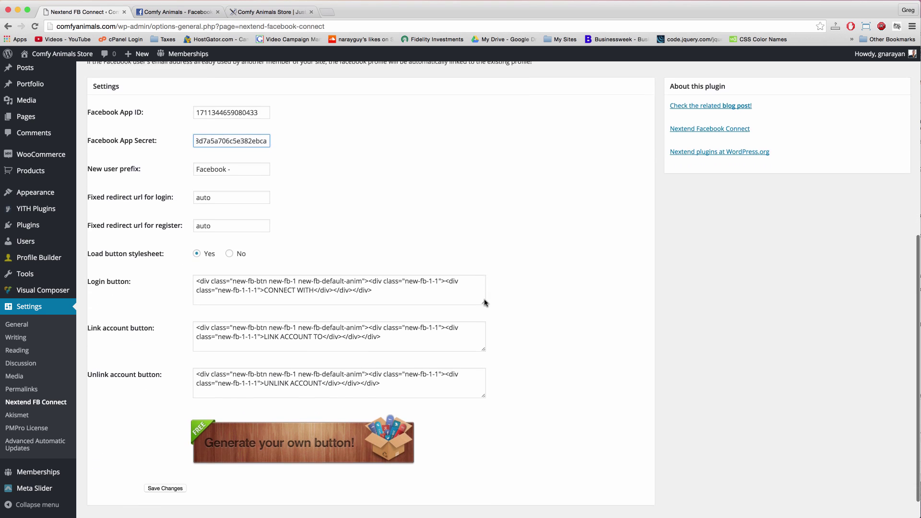
scroll(484, 303, "down", 1)
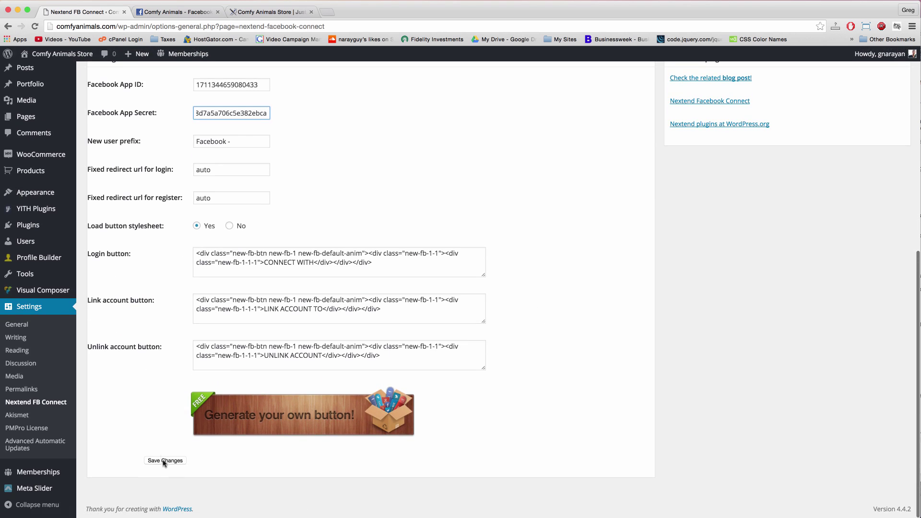
left_click(165, 461)
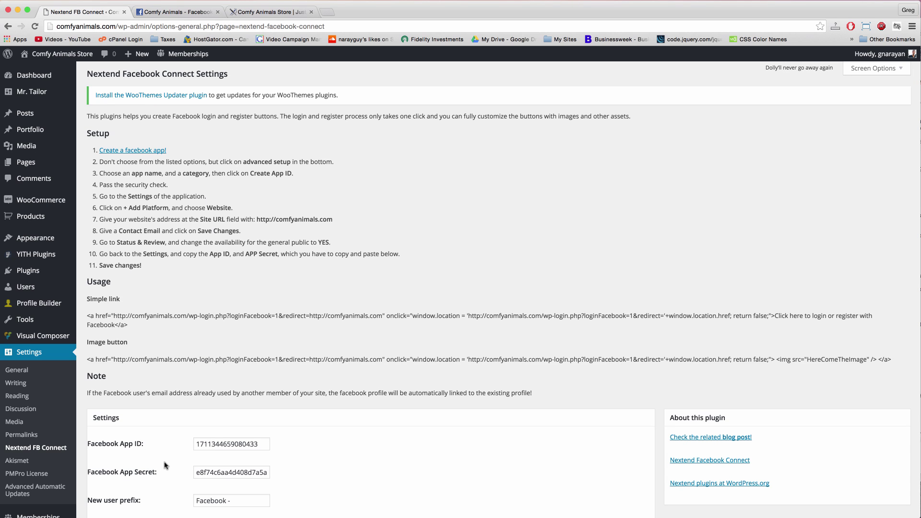
- Visit the Comfy Animals store, log out, load wp-admin, and start the Facebook login
left_click(82, 56)
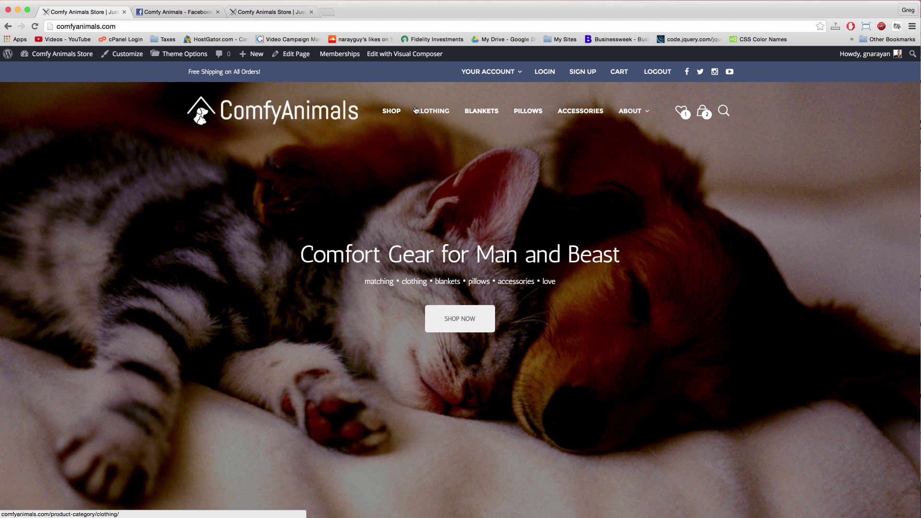
left_click(658, 78)
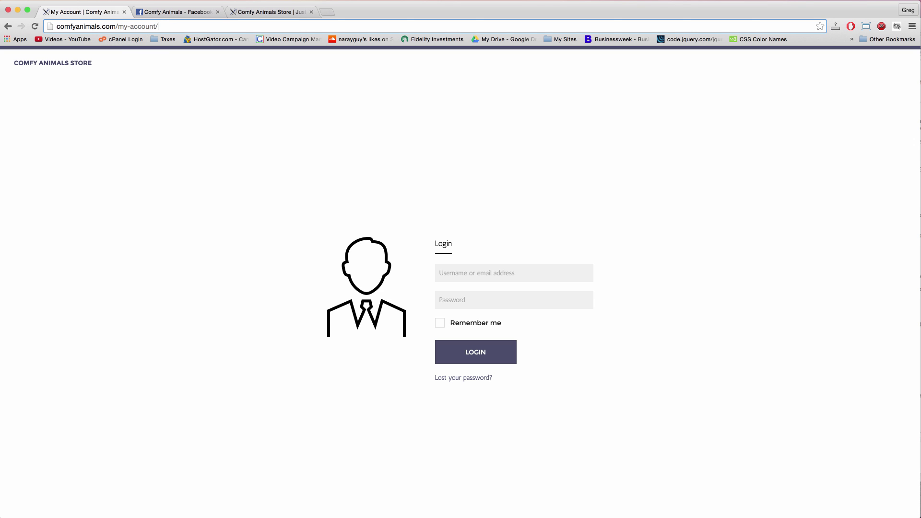
key("BackSpace")
key("BackSpace")
key("BackSpace")
key("BackSpace")
key("BackSpace")
key("BackSpace")
key("BackSpace")
key("BackSpace")
key("BackSpace")
key("BackSpace")
key("BackSpace")
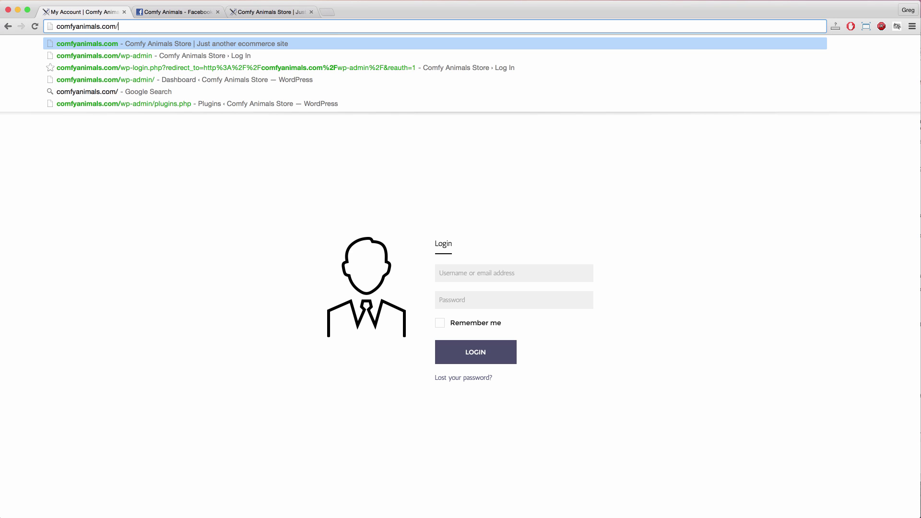
type("wp-admin")
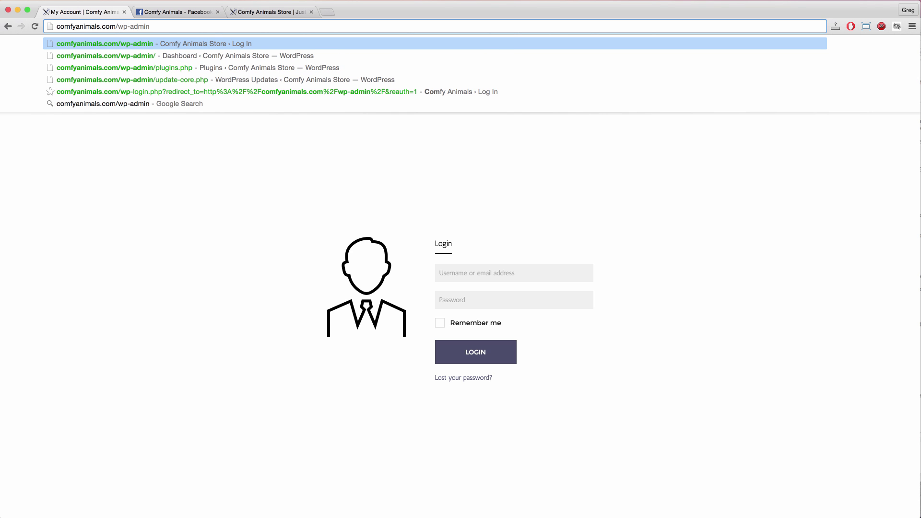
key("Return")
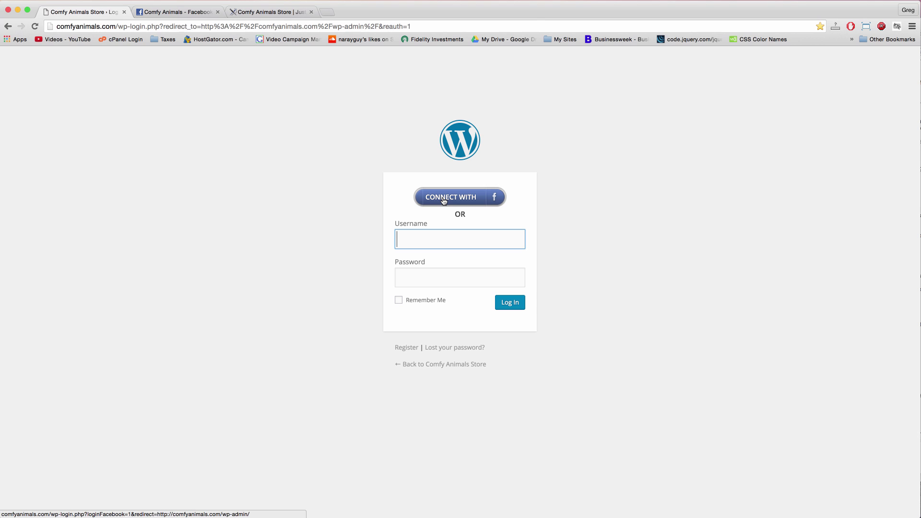
left_click(290, 110)
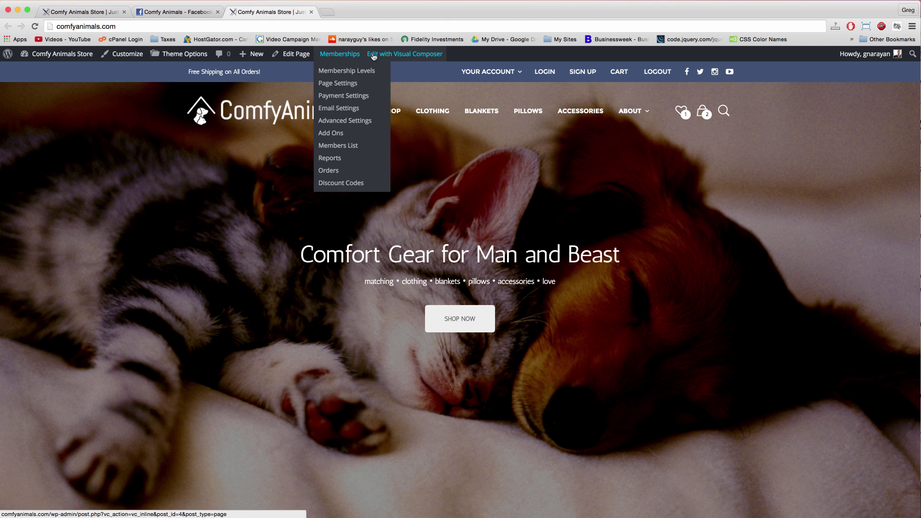
- In Visual Composer's Text view, add 'Login with Facebook to make shopping easier' below the subtitle and select it
left_click(389, 56)
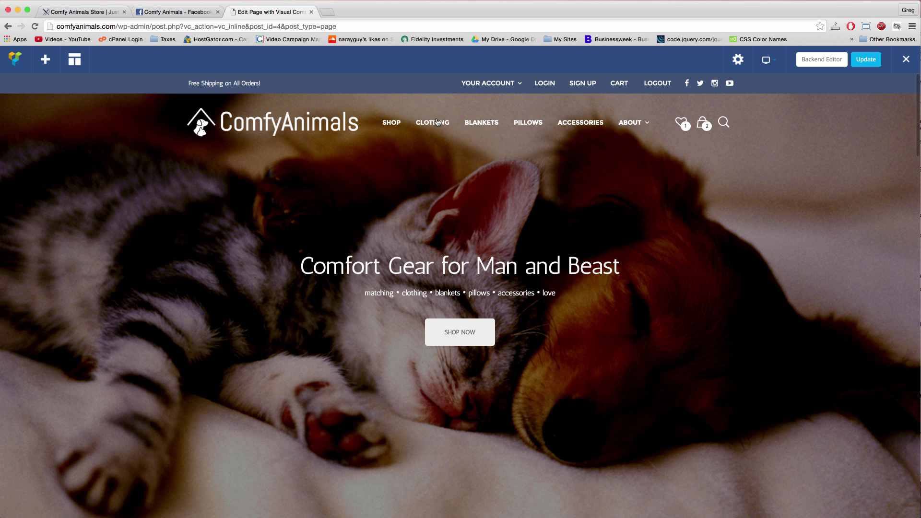
mouse_move(451, 293)
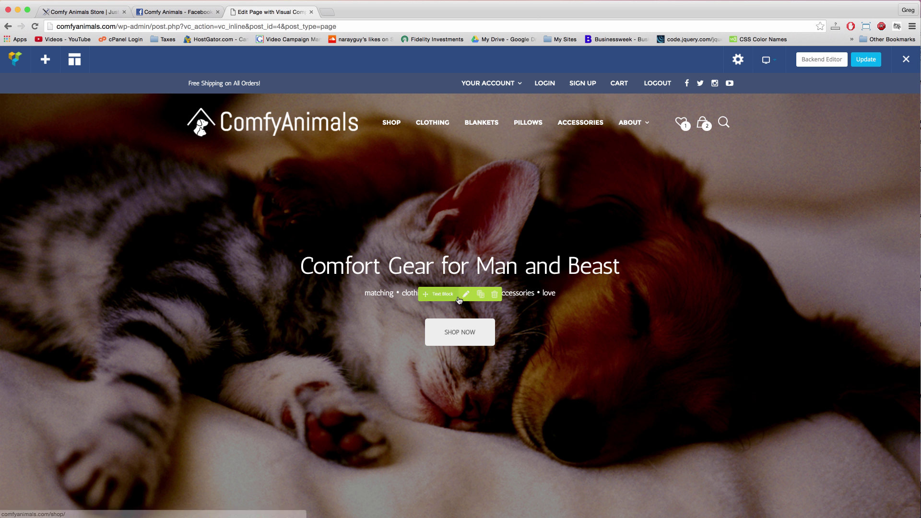
left_click(464, 295)
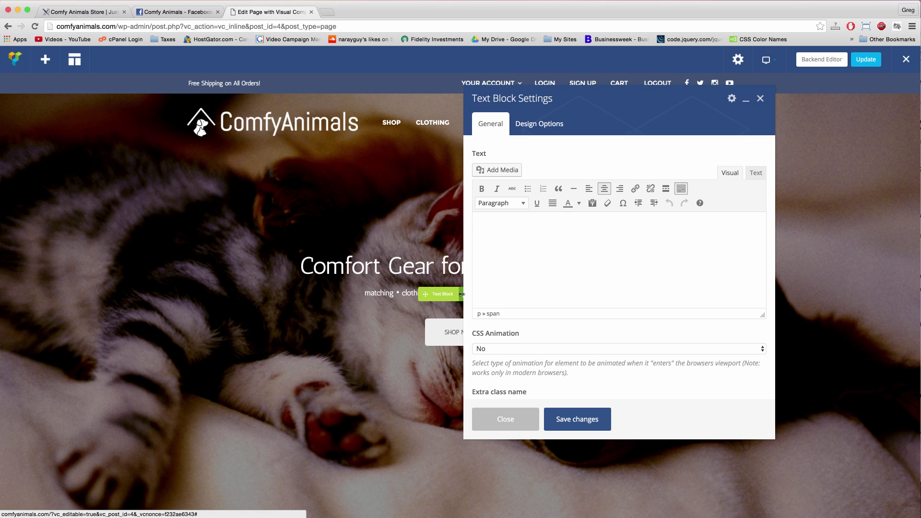
left_click(755, 173)
left_click(714, 215)
key("Return")
key("Return")
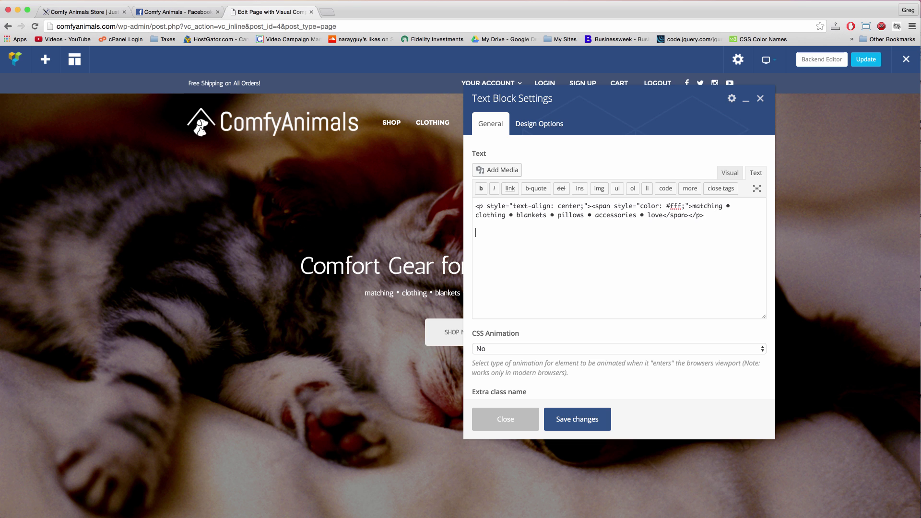
type("Login with Facebook to make shopping easier")
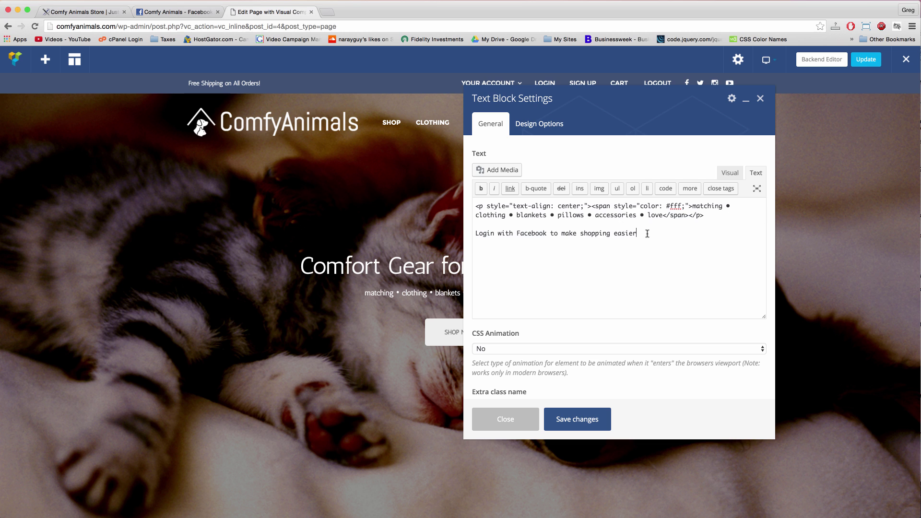
left_click_drag(636, 233, 475, 233)
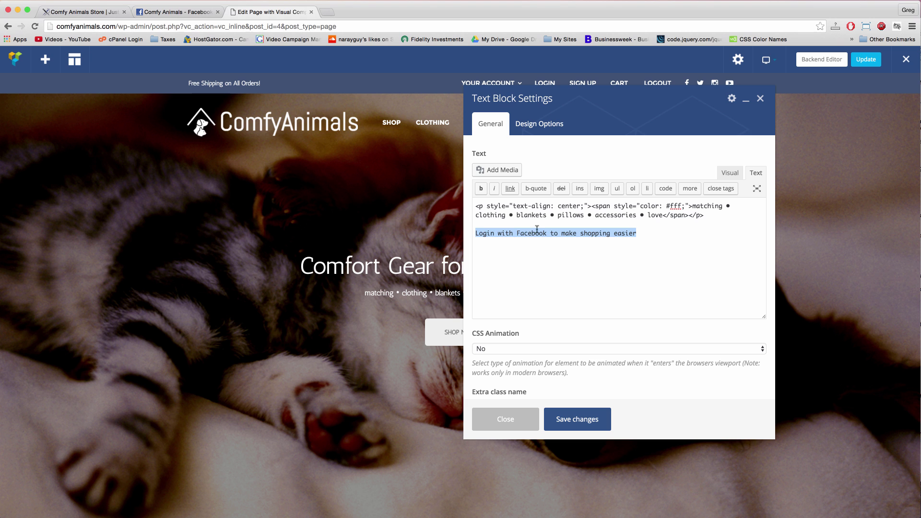
left_click(510, 188)
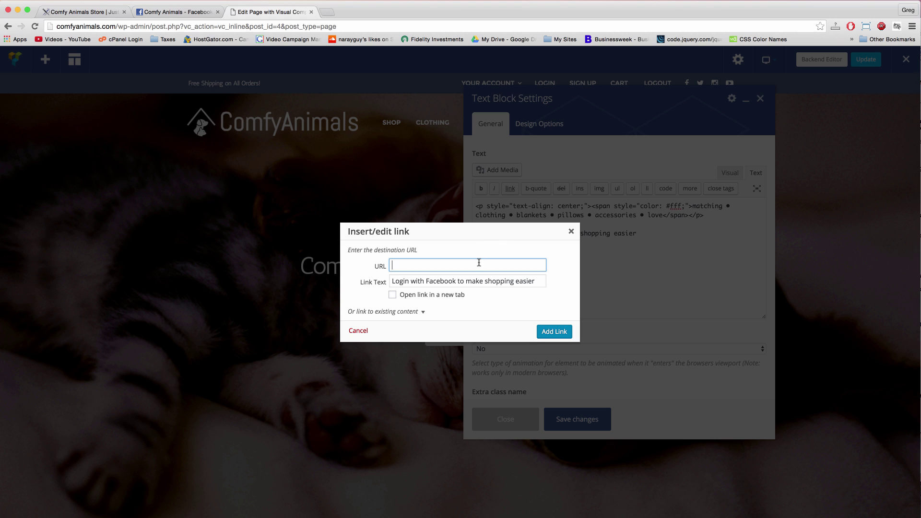
type("http://comfyanimals.com/wp-admin")
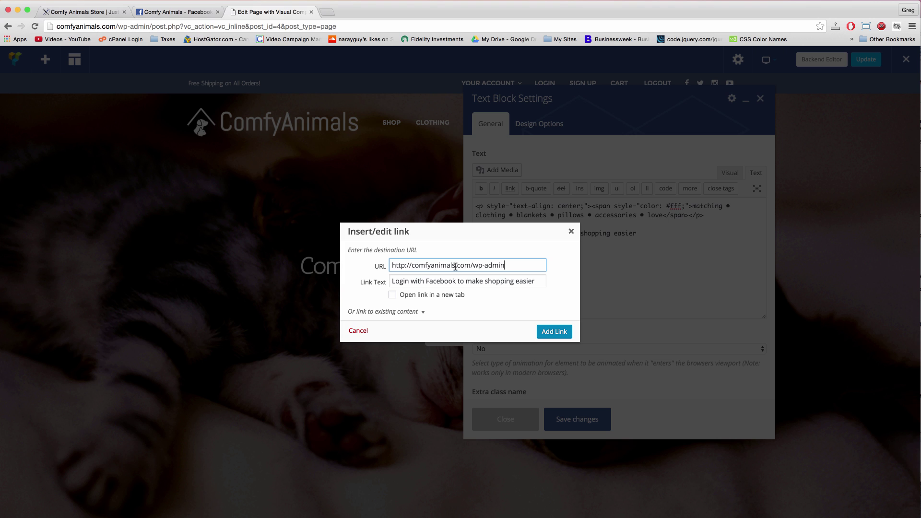
left_click_drag(456, 265, 418, 267)
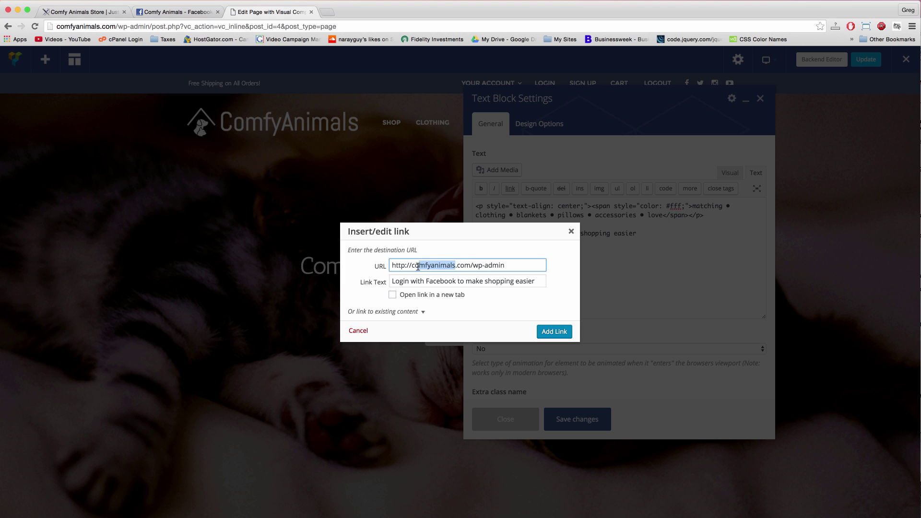
left_click(464, 266)
triple_click(465, 266)
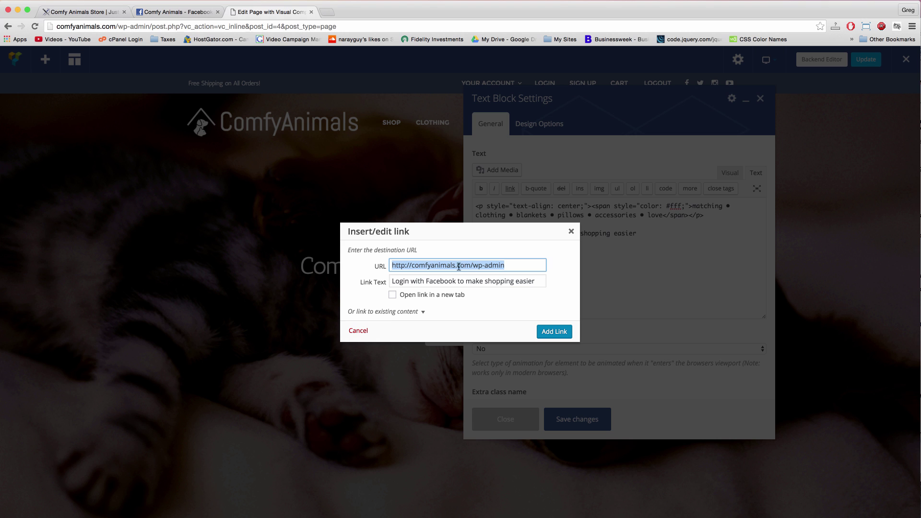
left_click(413, 265)
type("www.")
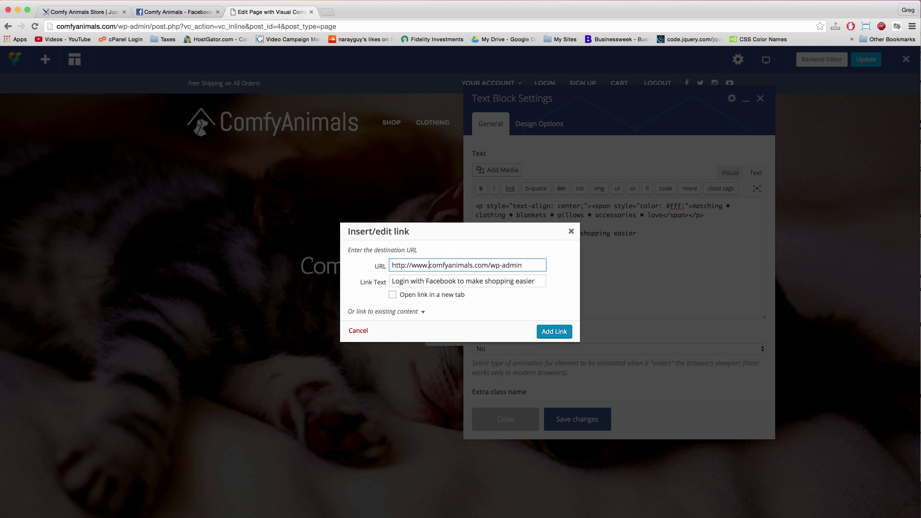
left_click(495, 267)
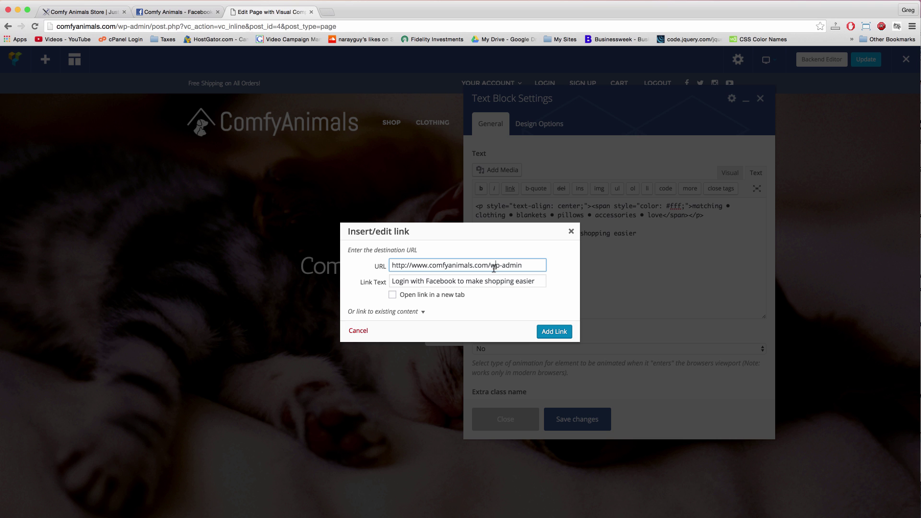
left_click(553, 332)
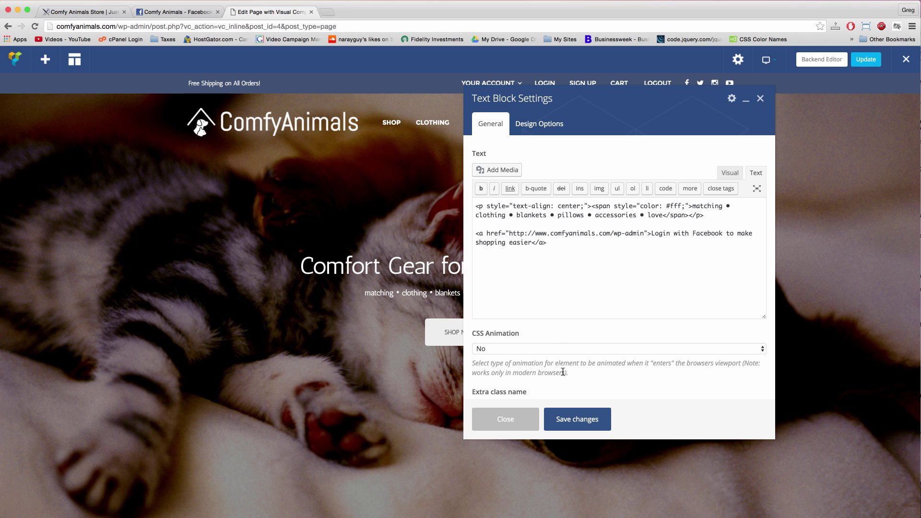
left_click(574, 421)
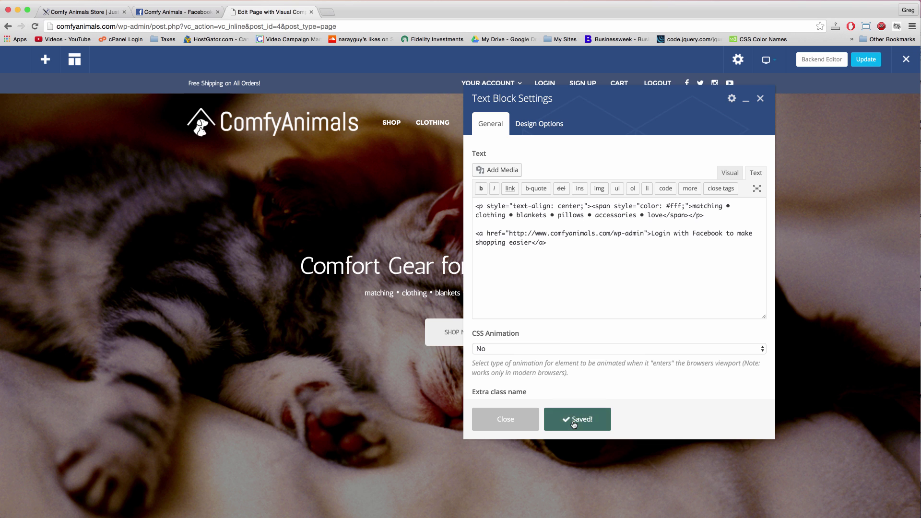
- Colour the login link white, centre it, save the block, and Update the homepage
left_click(504, 418)
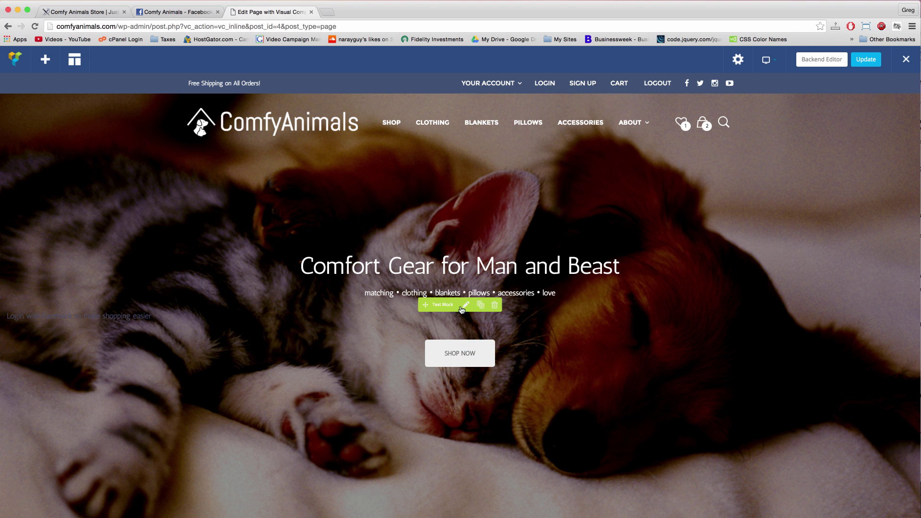
left_click(466, 306)
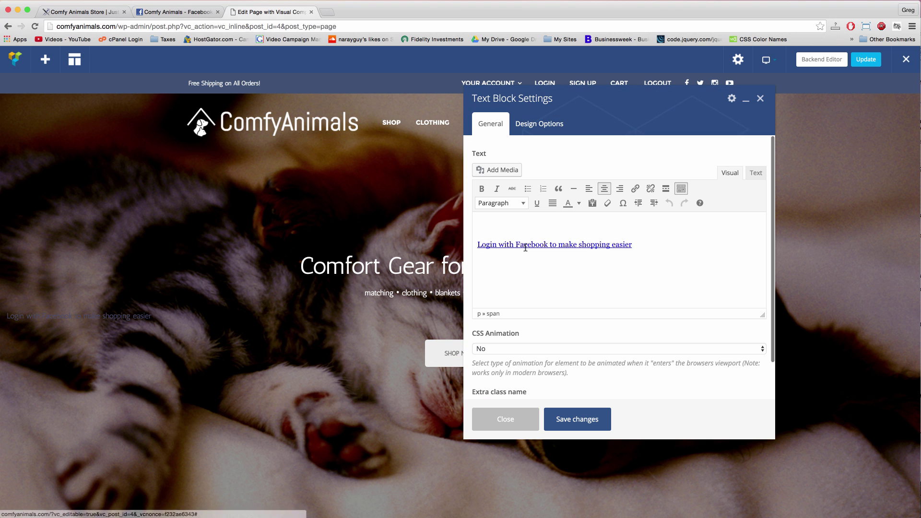
left_click(635, 247)
left_click_drag(642, 244, 472, 245)
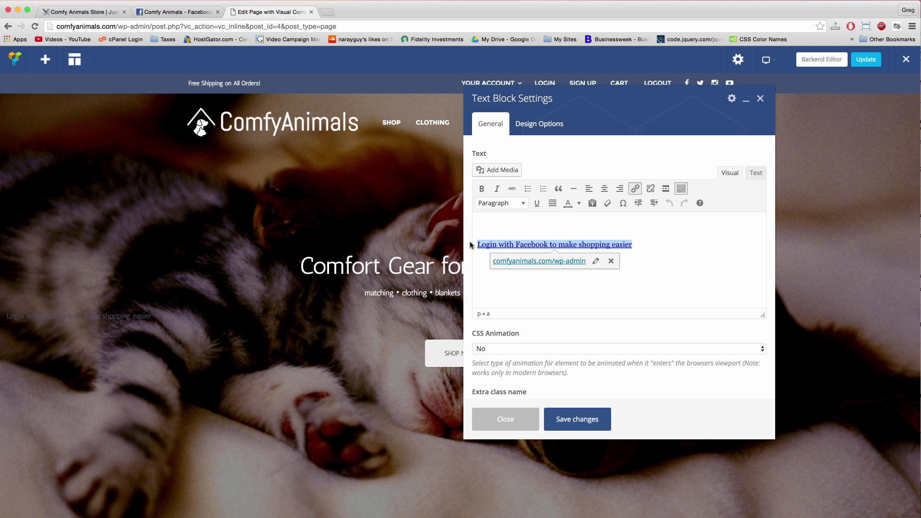
left_click(578, 203)
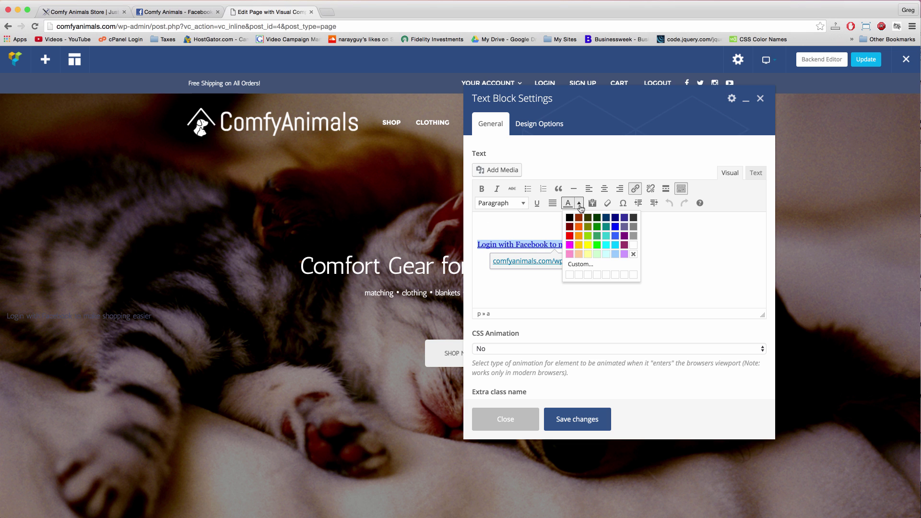
left_click(633, 245)
left_click(605, 188)
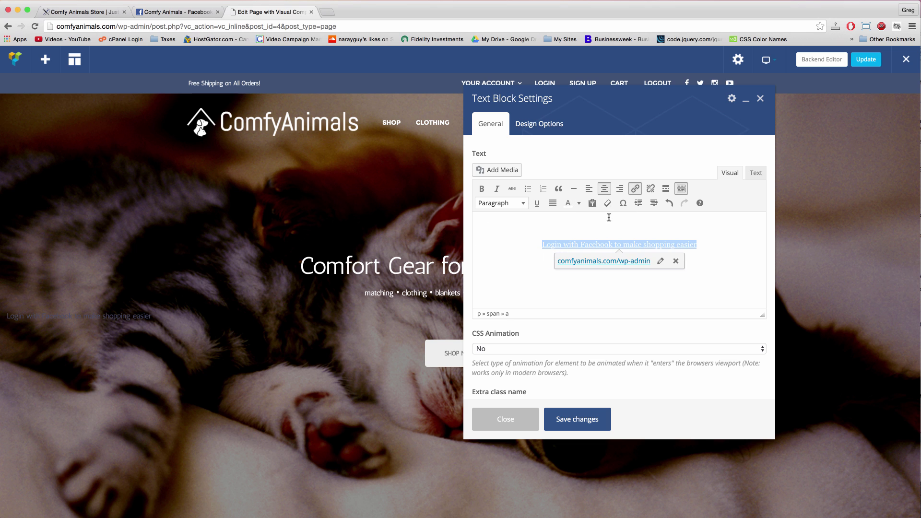
left_click(587, 421)
left_click(503, 422)
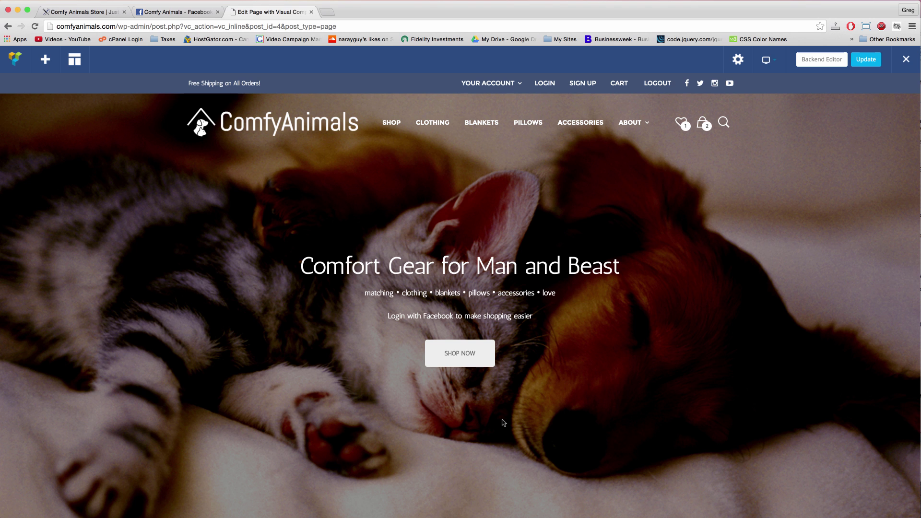
left_click(858, 61)
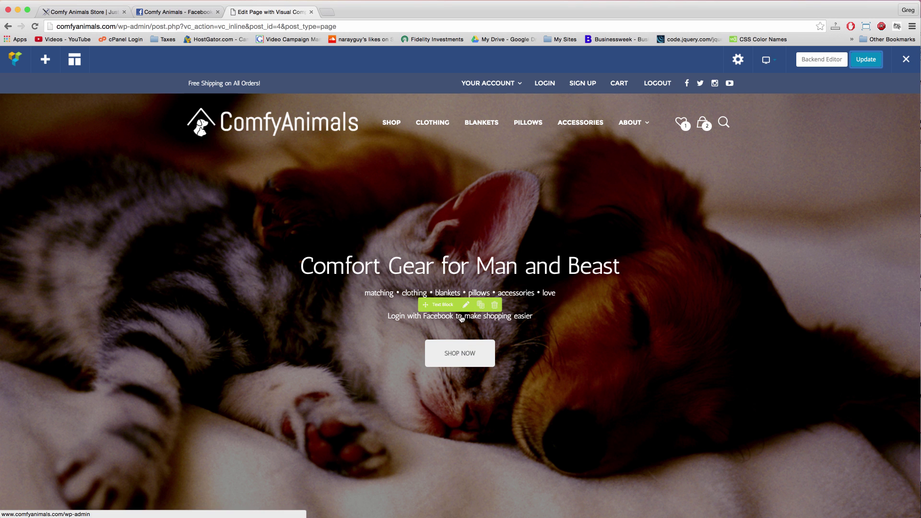
- Open a new Chrome incognito window with Cmd+Shift+N
key("super+shift+n")
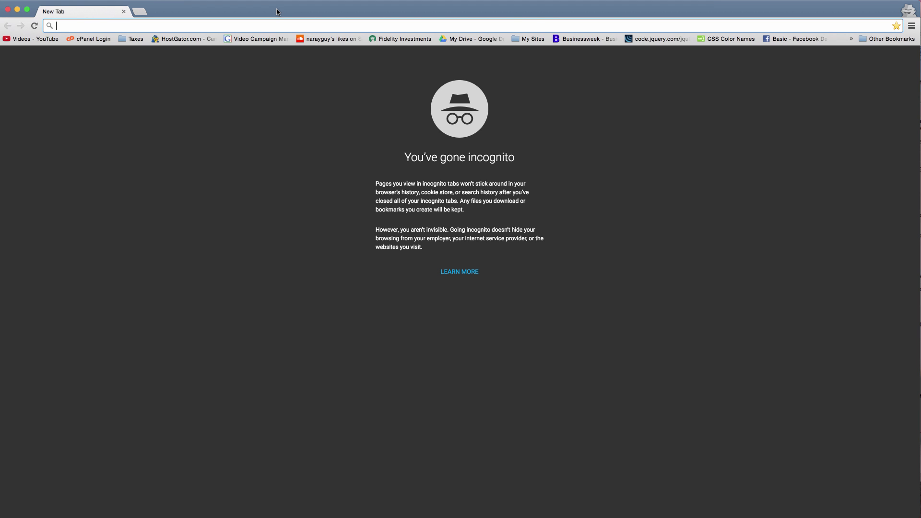
- Load comfyanimals.com in the incognito window and follow the Login with Facebook link
type("comfyanimals.com")
key("Return")
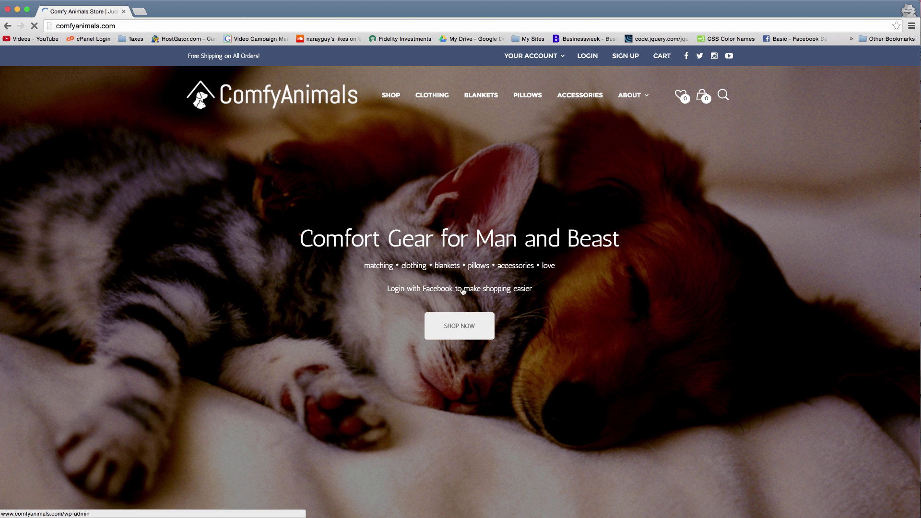
left_click(463, 291)
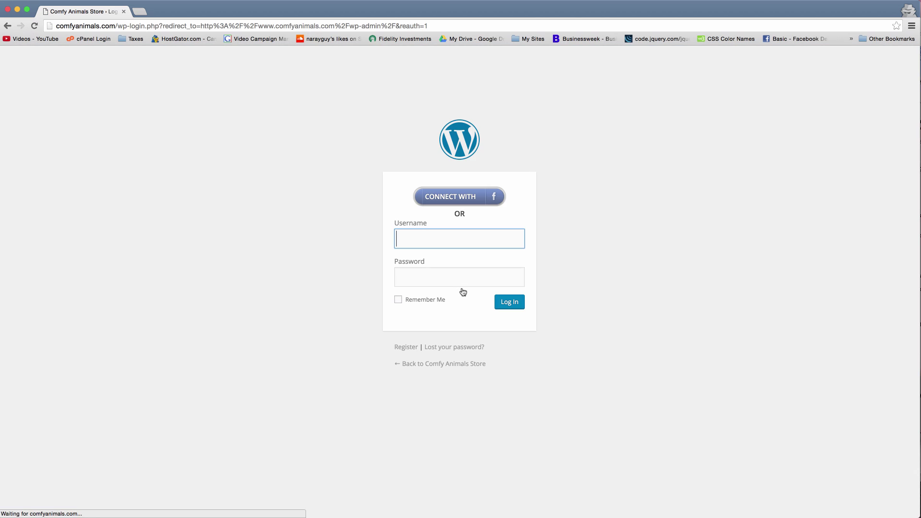
- Sign in to Facebook with the account email and password, then approve sharing profile and email with Comfy Animals
left_click(455, 196)
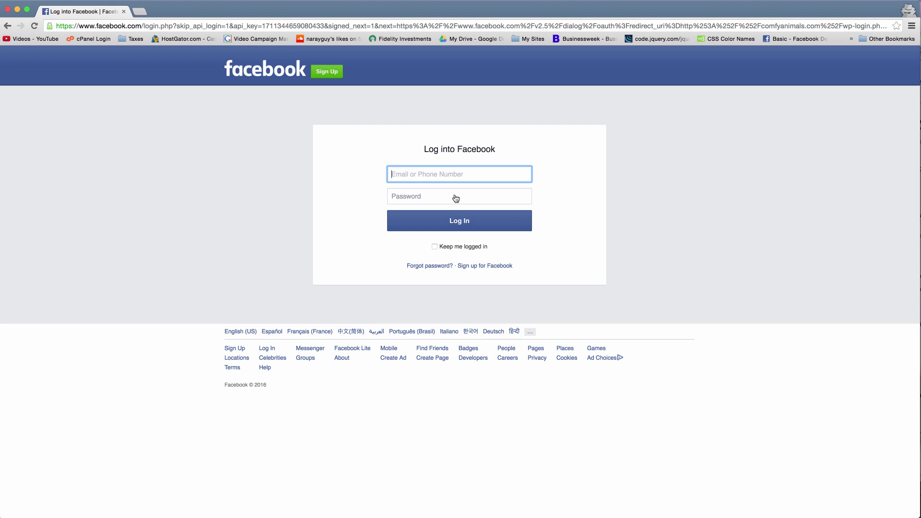
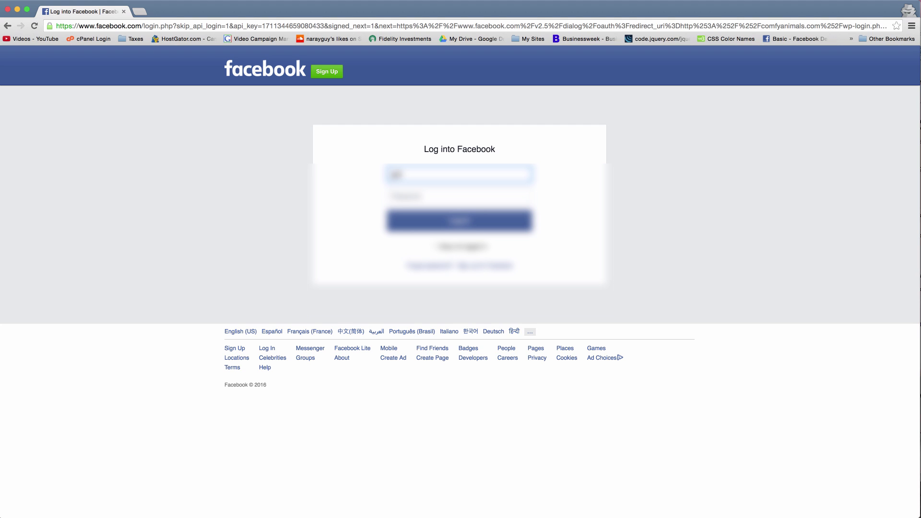
key("Down")
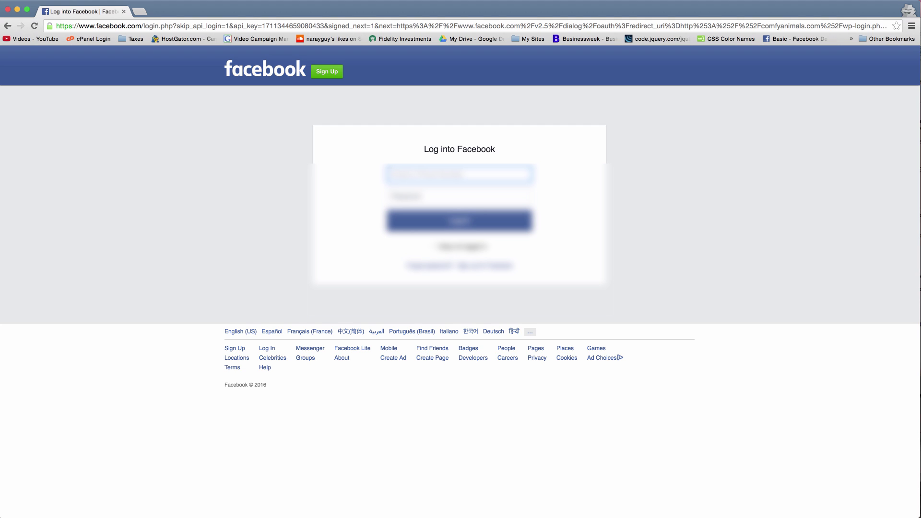
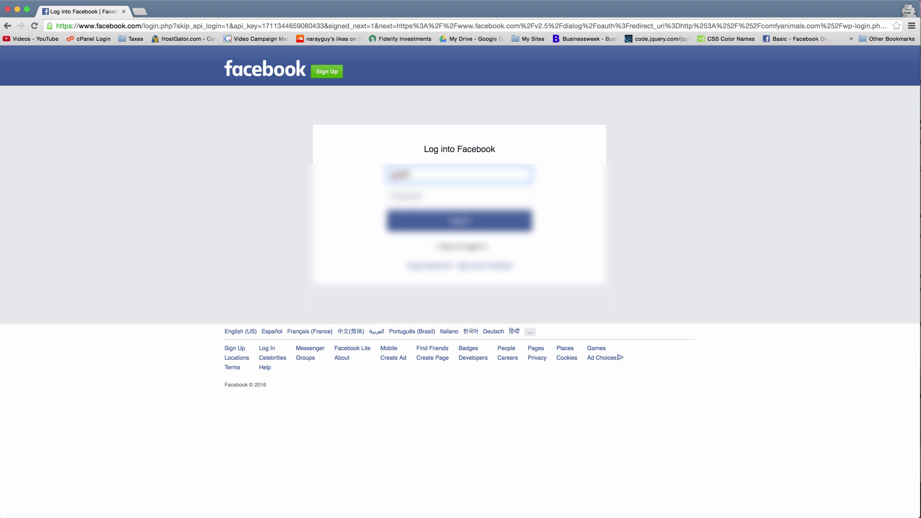
key("BackSpace")
key("BackSpace")
key("BackSpace")
key("BackSpace")
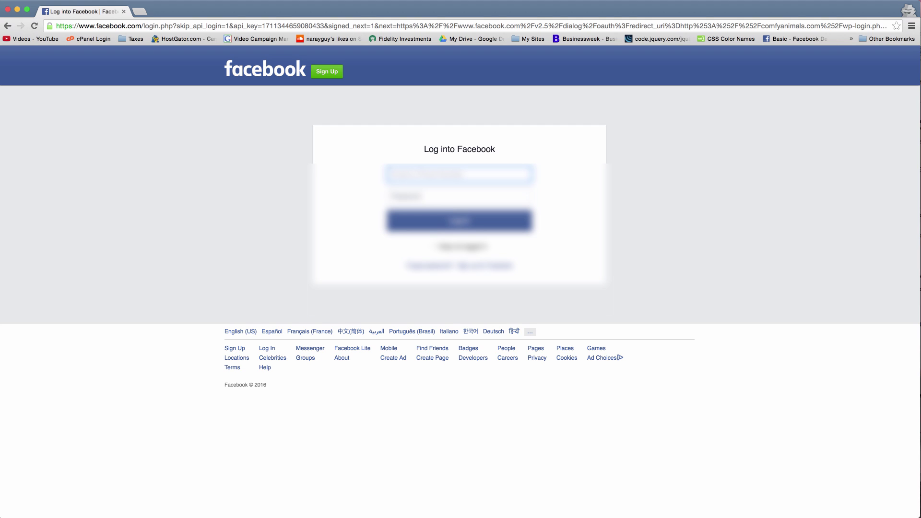
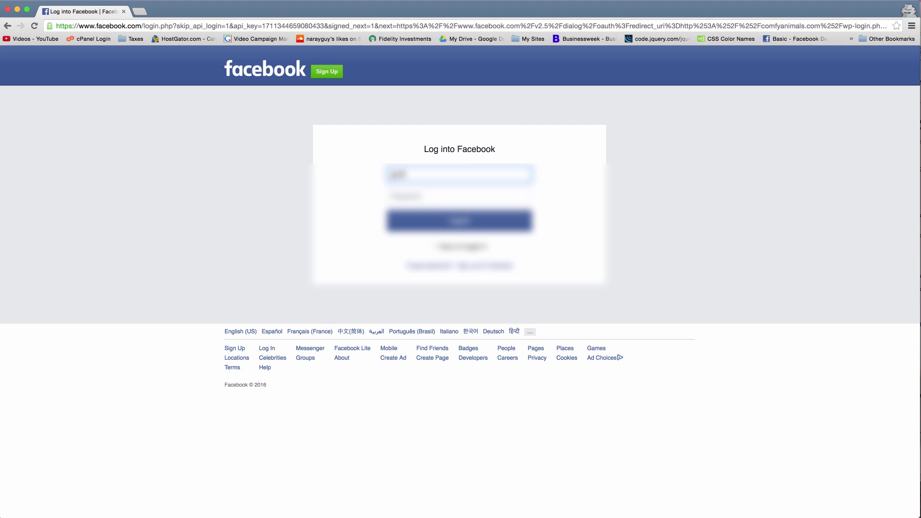
key("Tab")
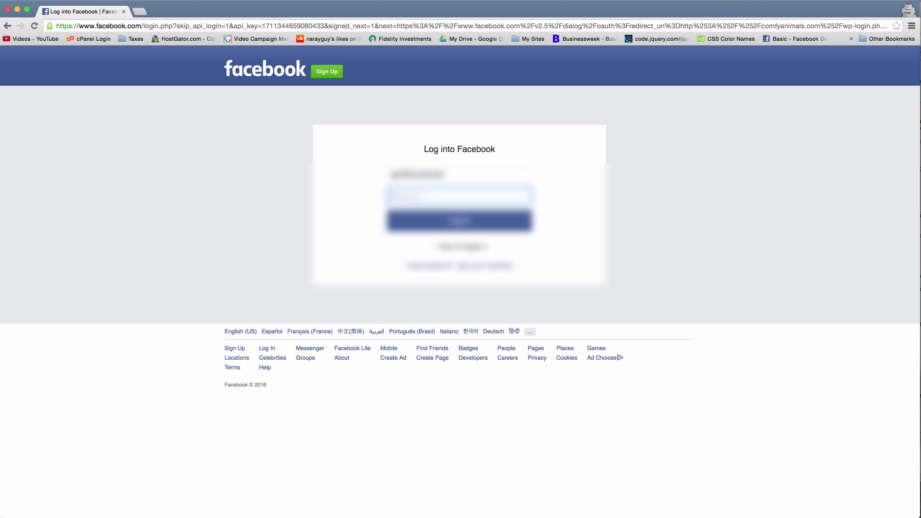
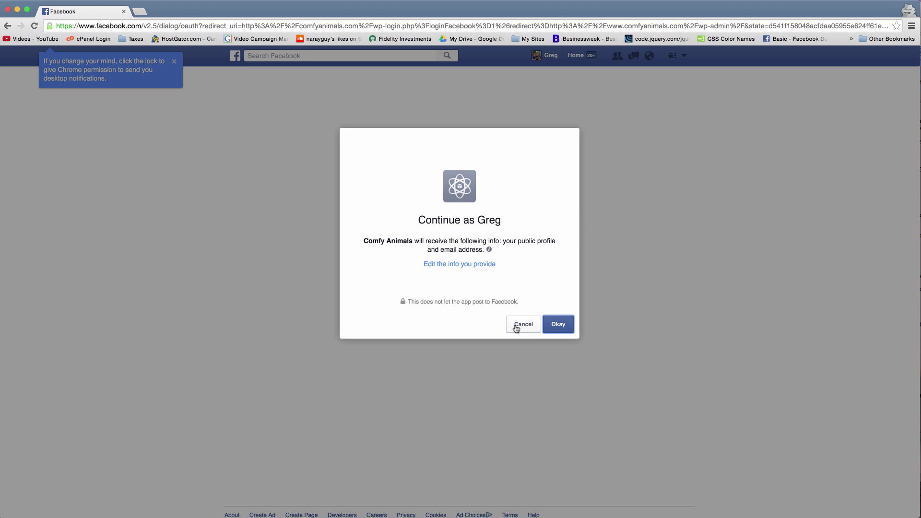
left_click(558, 325)
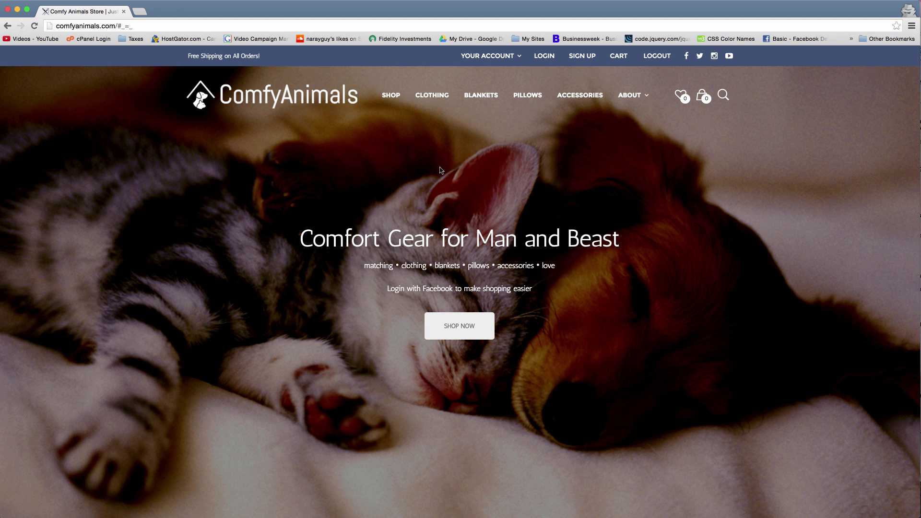
- Return to the Visual Composer page window and switch to the Backend Editor
key("ctrl+Up")
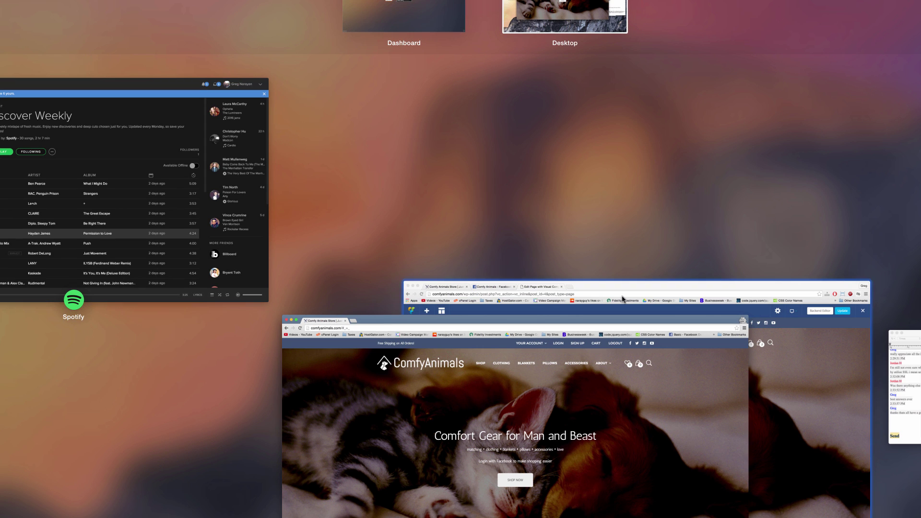
left_click(623, 299)
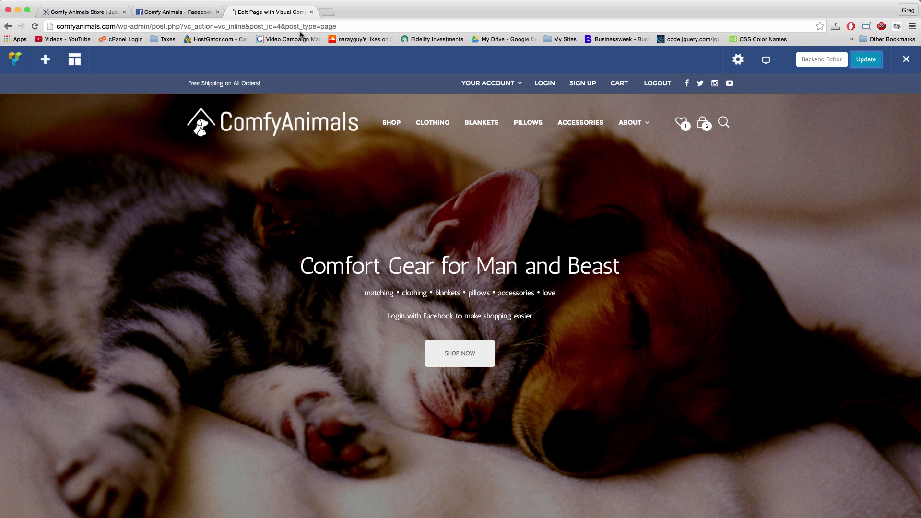
left_click(814, 62)
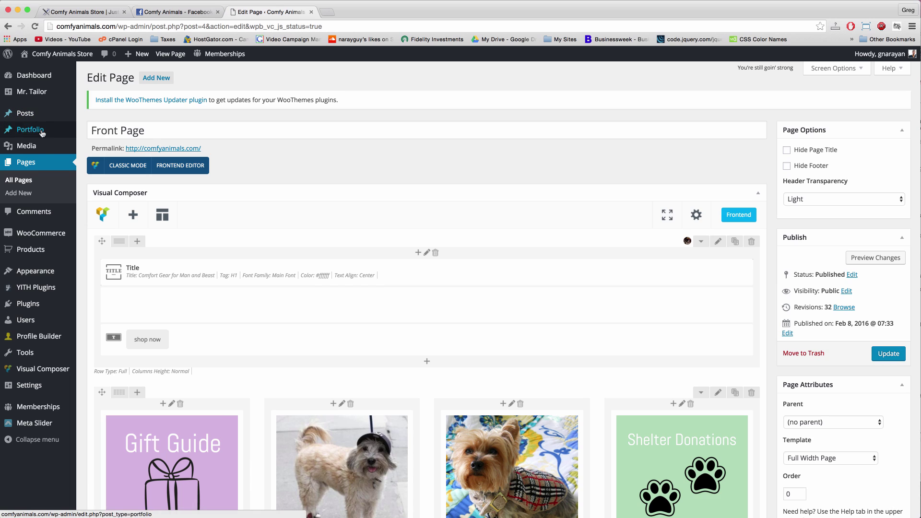
- In All Users, open the Facebook-prefixed subscriber's profile, then view the store front end
left_click(43, 324)
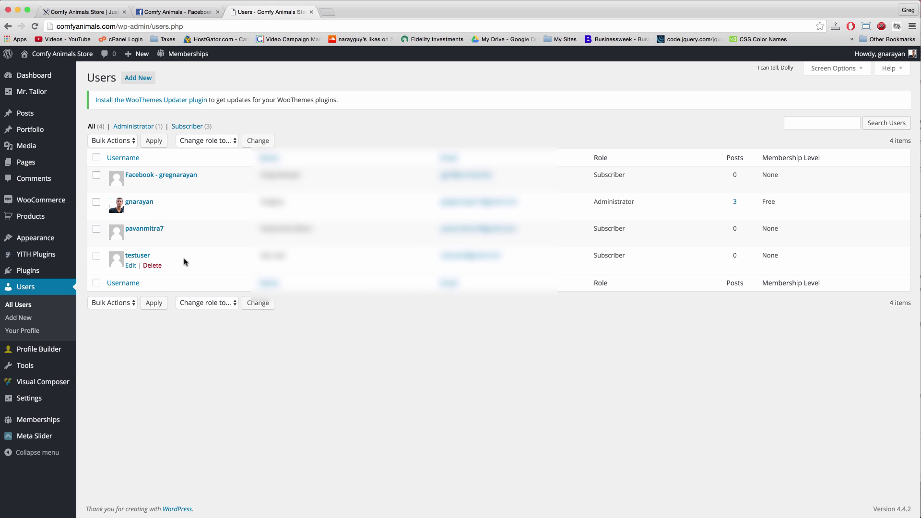
mouse_move(190, 214)
mouse_move(128, 179)
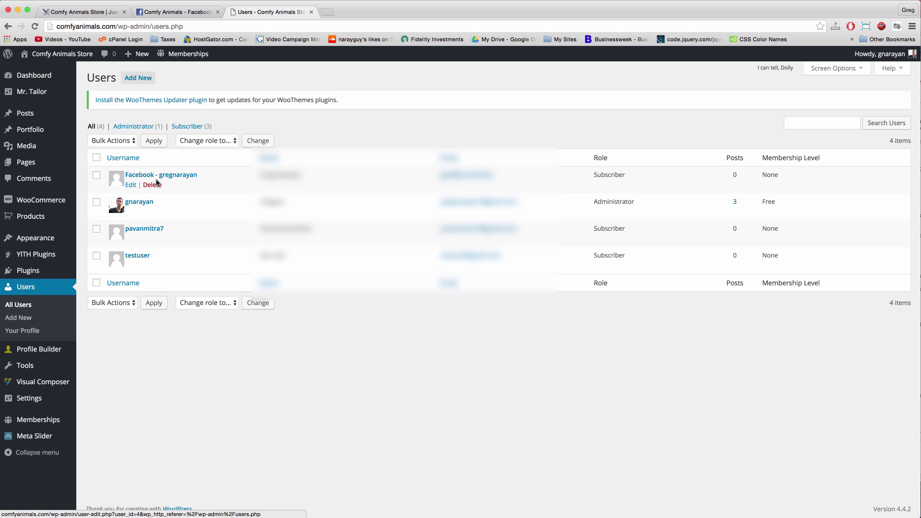
left_click(185, 176)
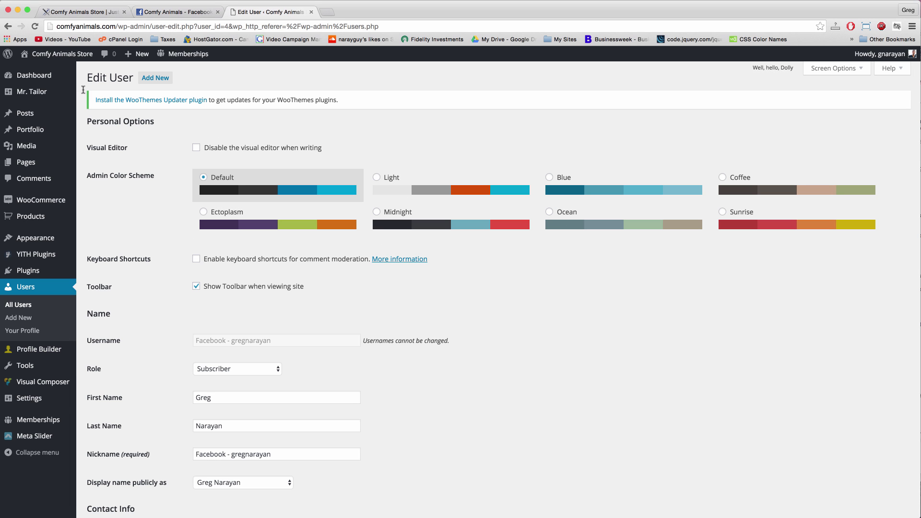
left_click(69, 52)
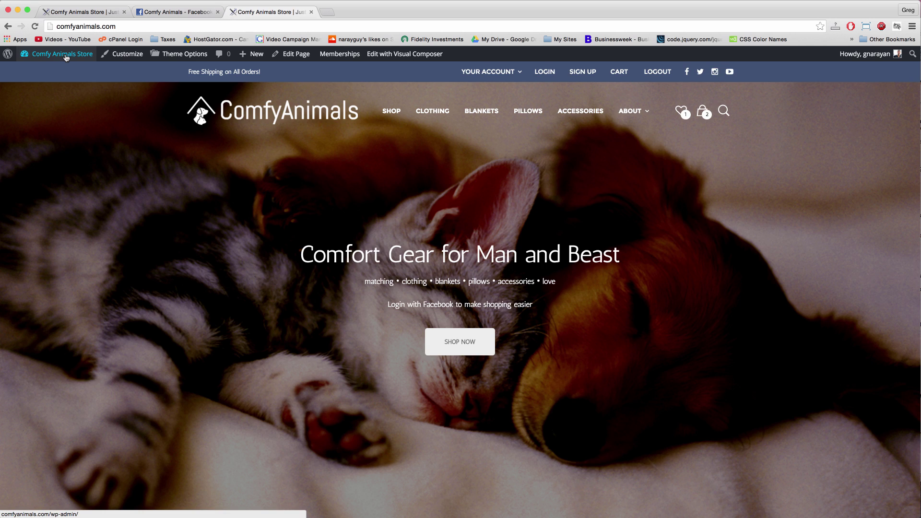
- From the dashboard's Installed Plugins, open the Nextend Facebook Connect settings
left_click(56, 71)
mouse_move(54, 124)
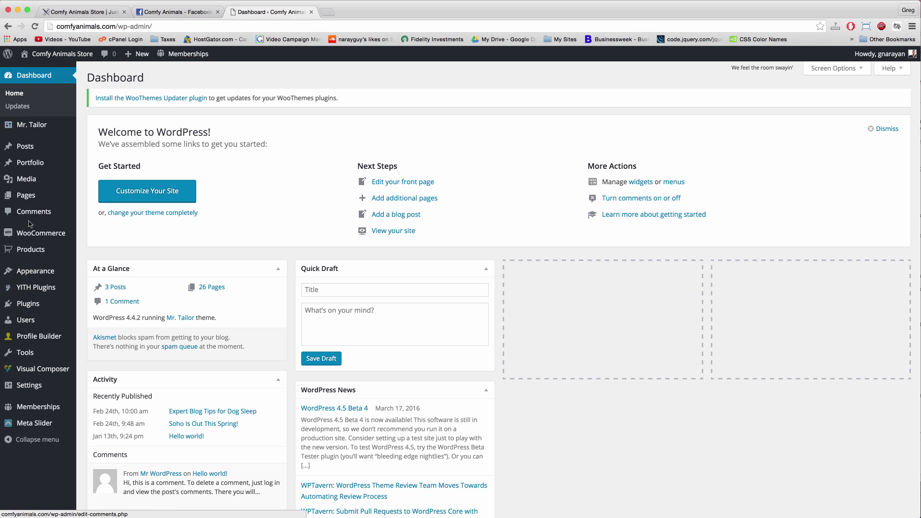
mouse_move(41, 267)
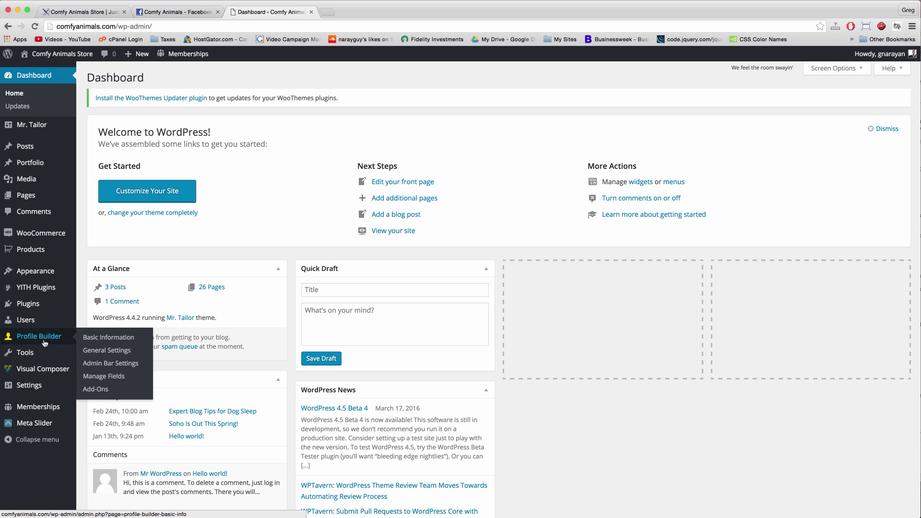
left_click(37, 301)
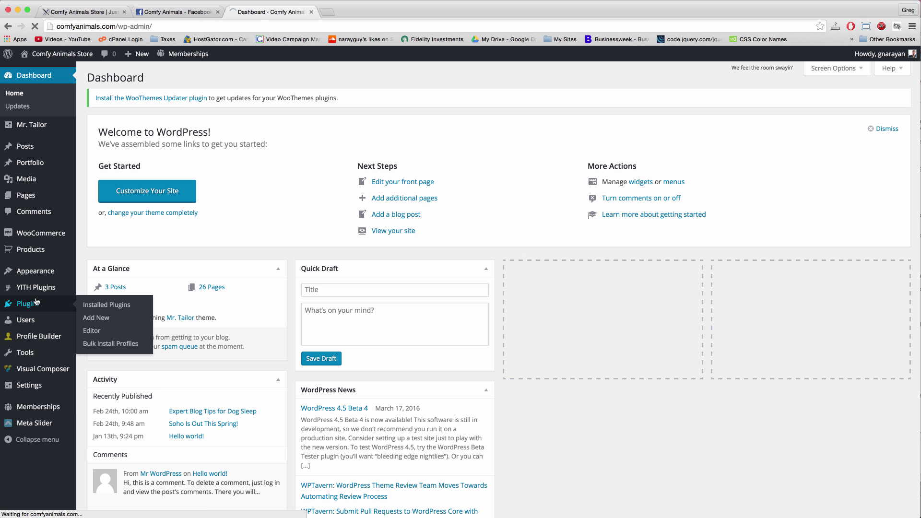
scroll(174, 384, "down", 2)
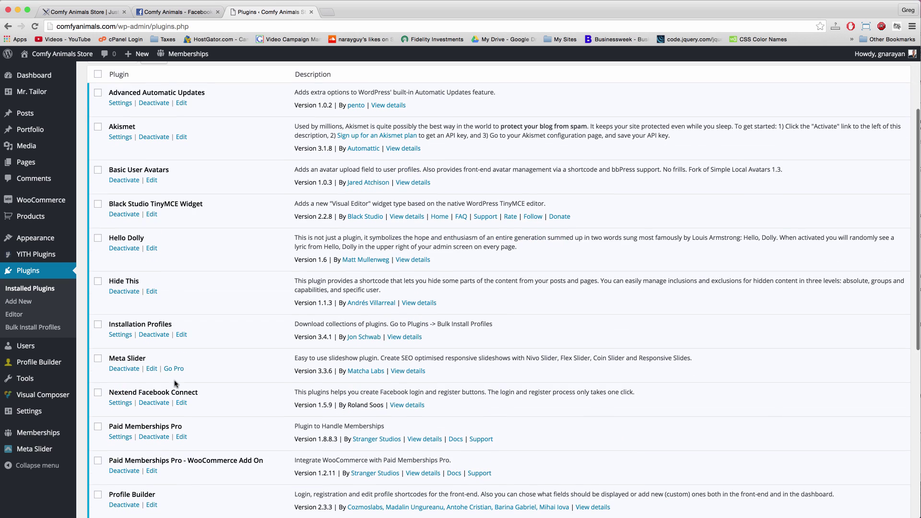
left_click(120, 403)
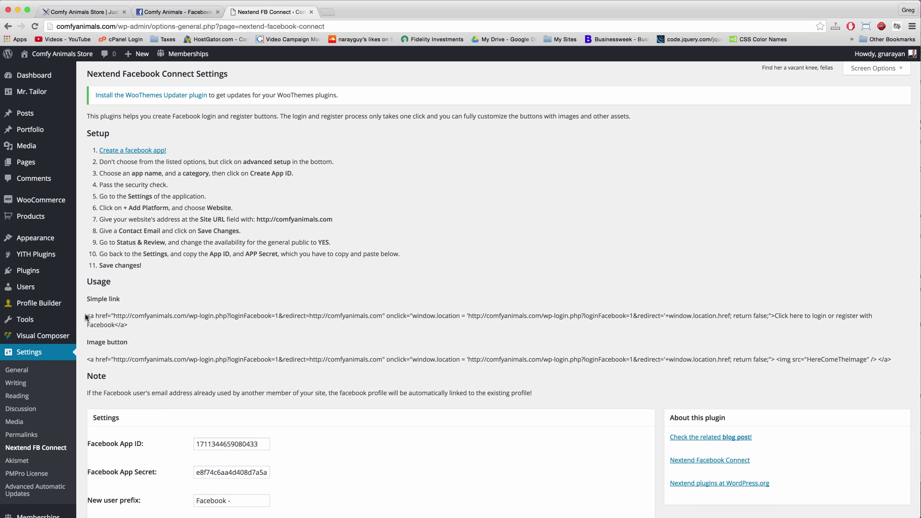
- Select the simple login link code, then the HereComeTheImage placeholder in the image code
left_click_drag(86, 317, 129, 327)
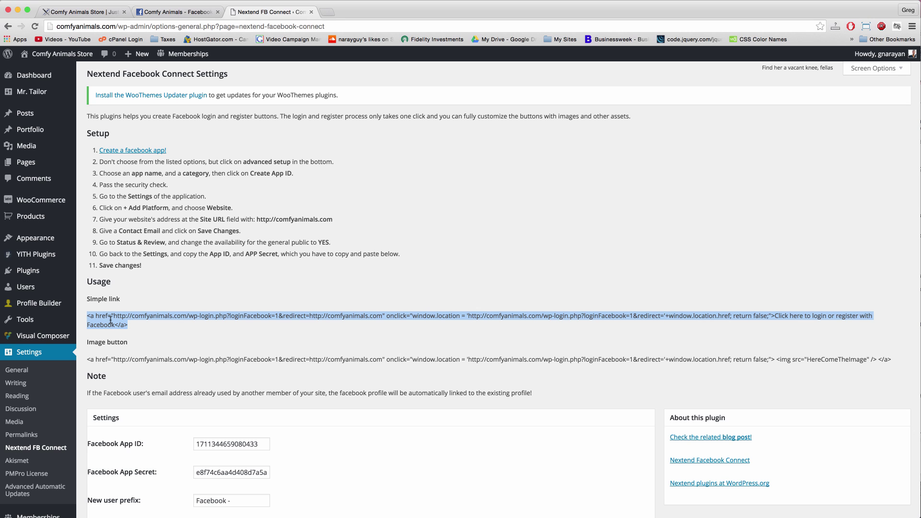
left_click(86, 362)
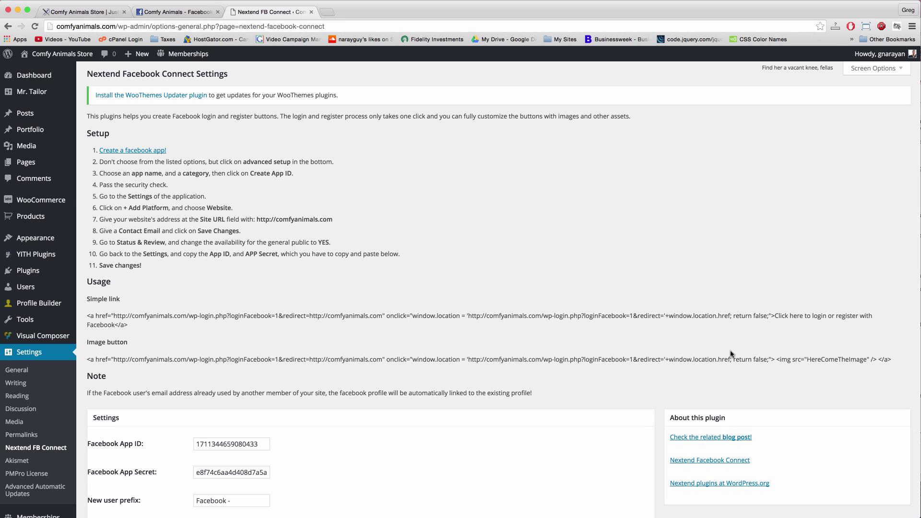
double_click(858, 357)
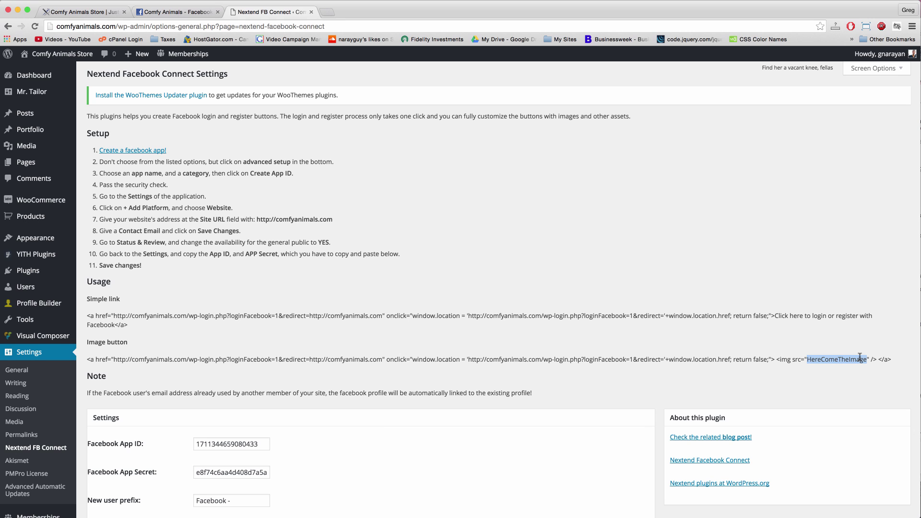
left_click(805, 356)
- Log out of the Comfy Animals store and return to its home page
left_click(59, 53)
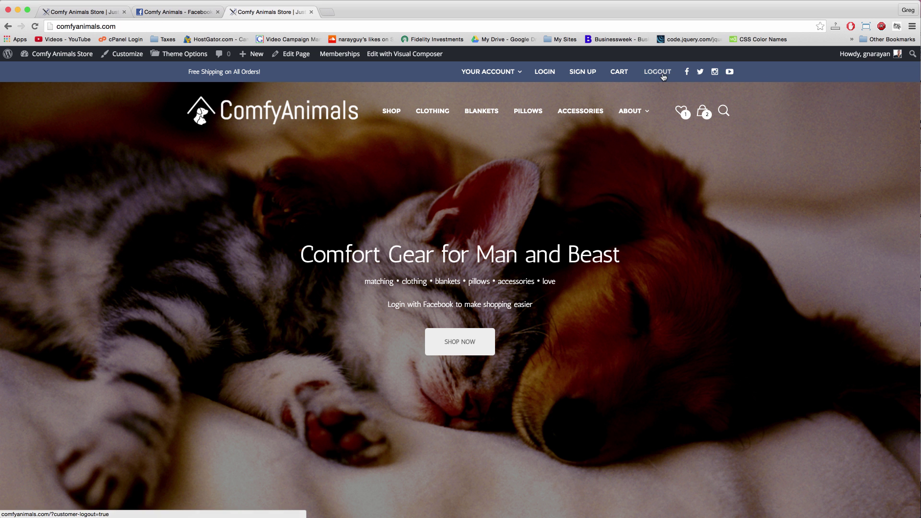
left_click(657, 73)
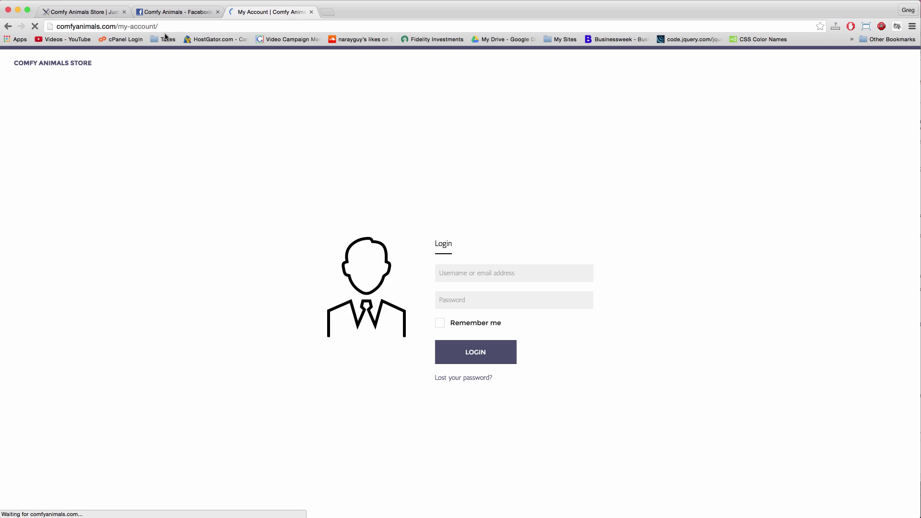
left_click(60, 65)
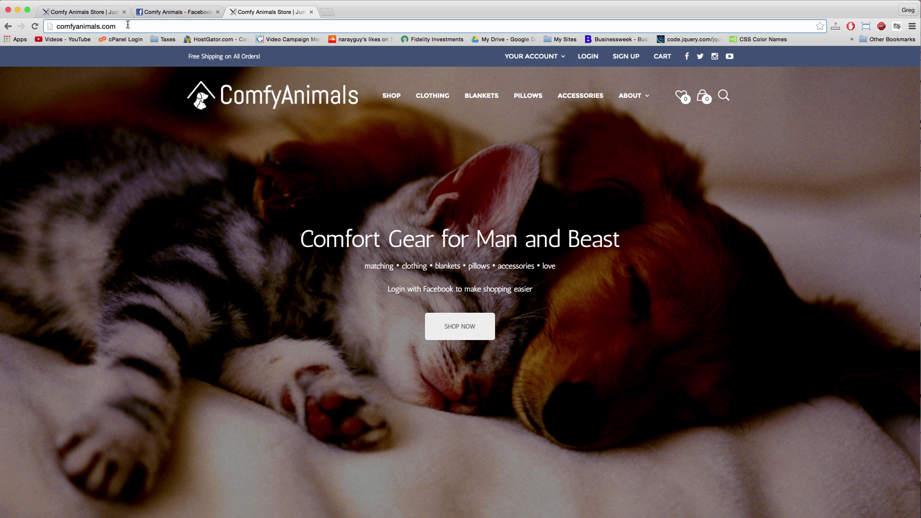
- Go to the site's admin area at /wp-admin
left_click(127, 26)
type("/wp-admin")
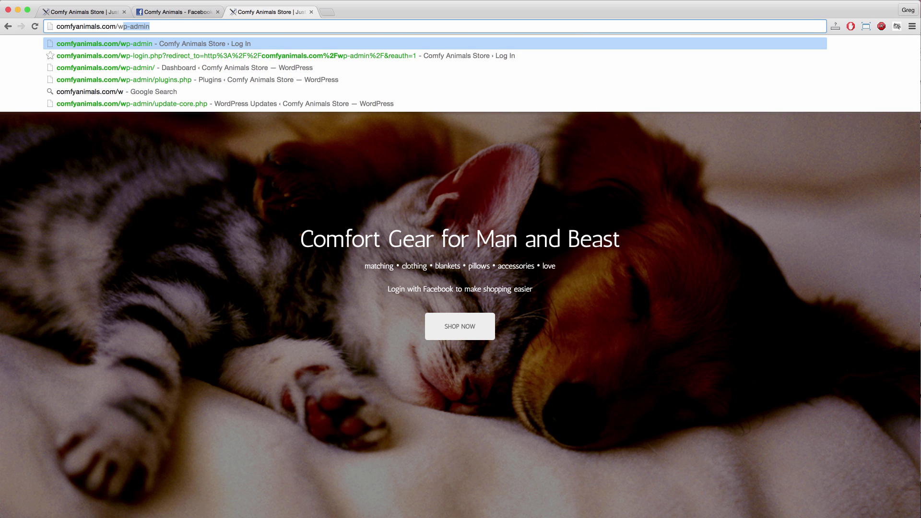
key("Return")
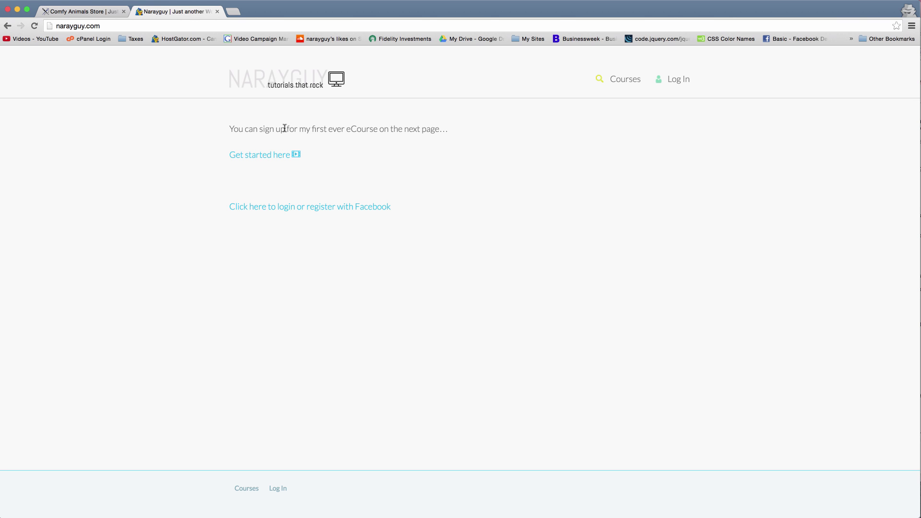
- Open the eCommerce course page via 'Get started here' and scroll through it
left_click(283, 159)
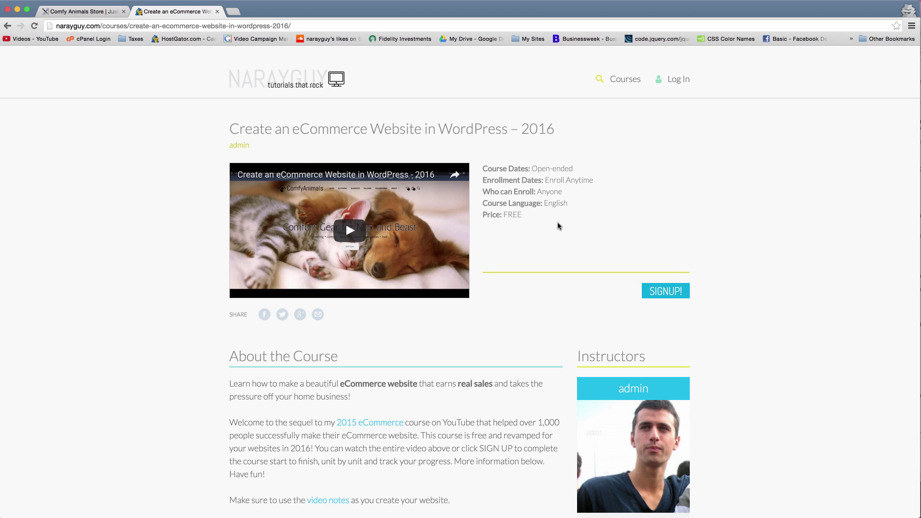
scroll(574, 191, "down", 5)
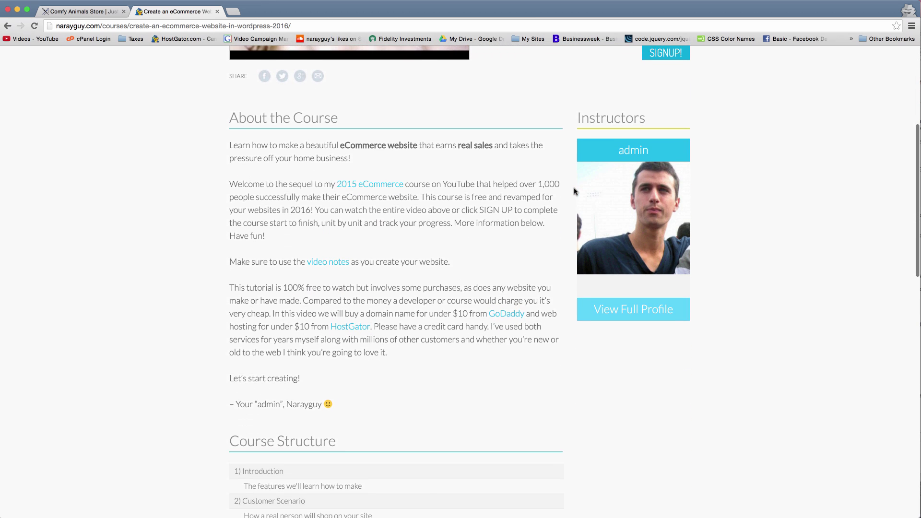
scroll(574, 191, "down", 10)
scroll(574, 191, "up", 10)
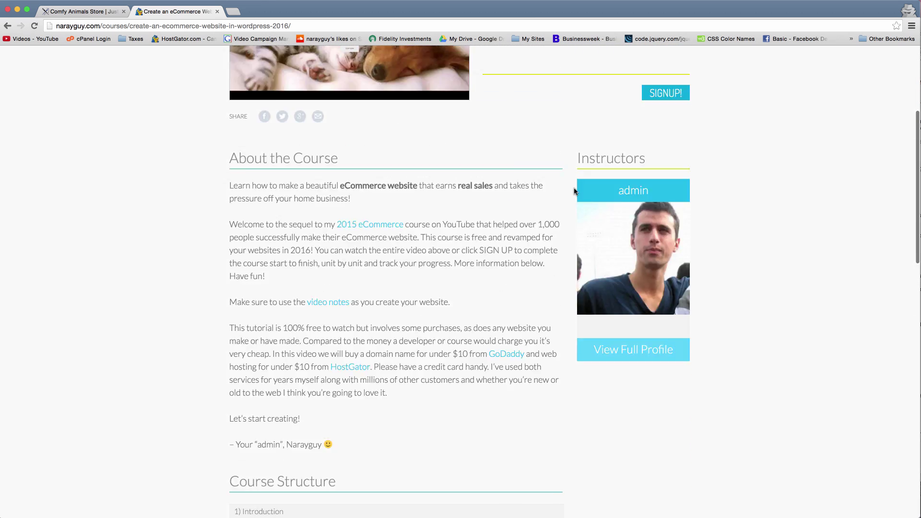
scroll(574, 191, "up", 4)
- Open and close the SIGNUP form, then go to the Log In page
left_click(652, 293)
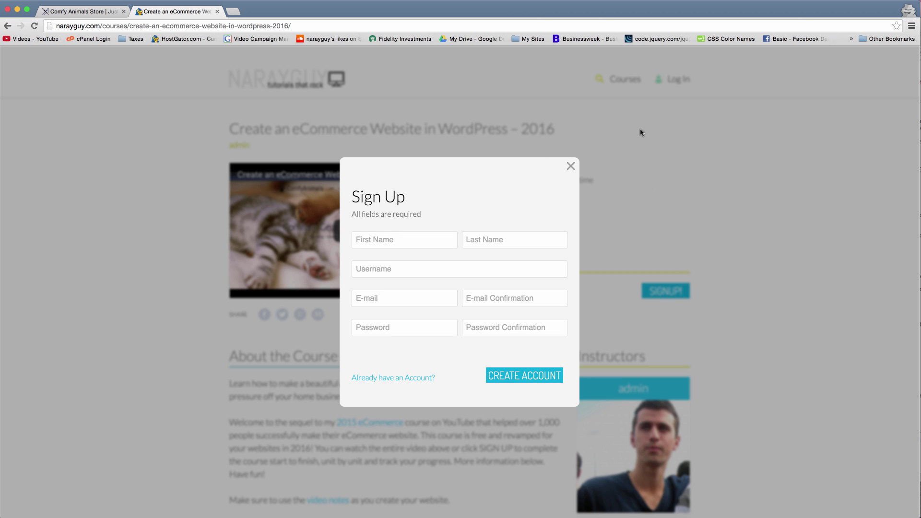
left_click(570, 167)
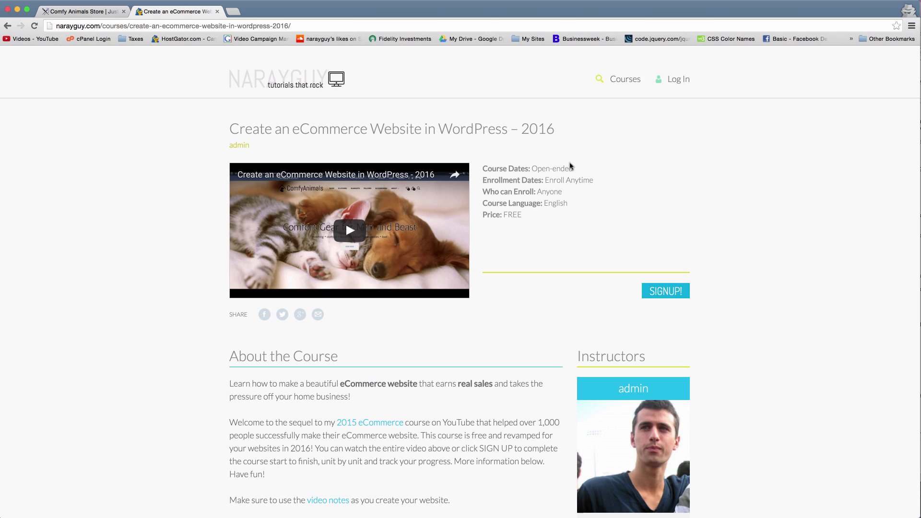
left_click(676, 80)
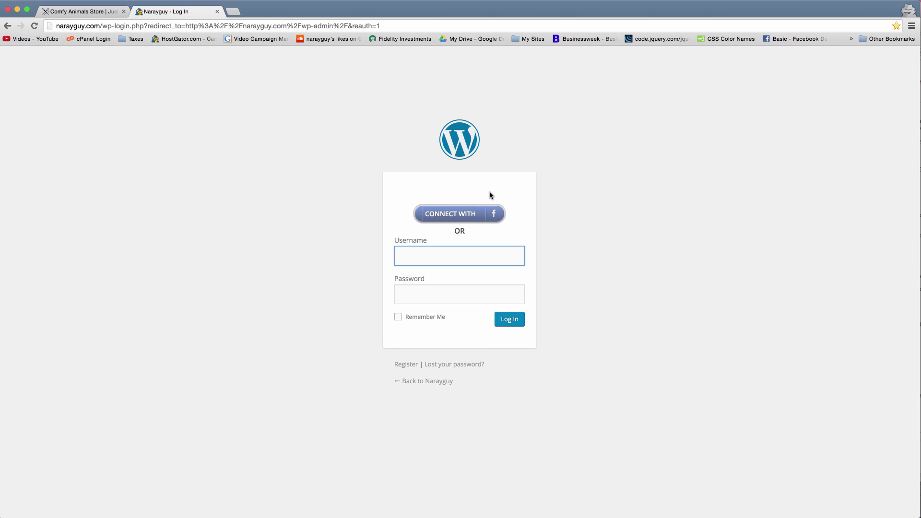